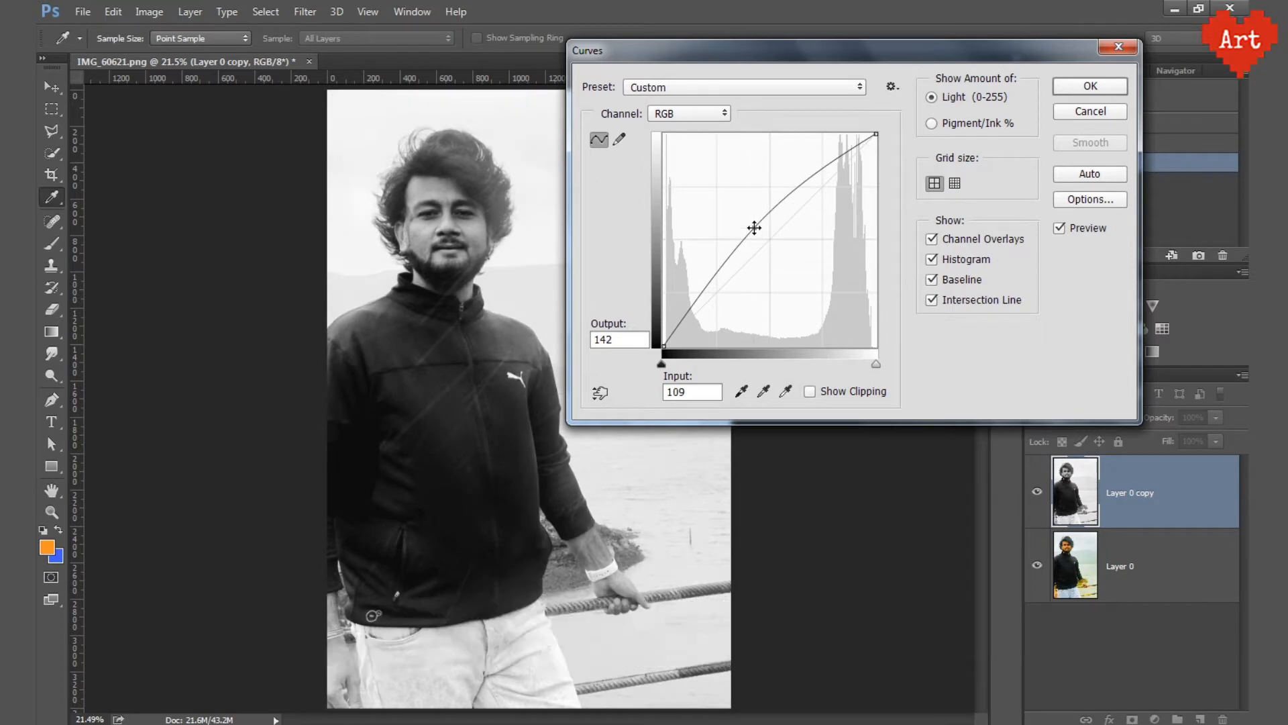
Apply the brightening Curves adjustment to Layer 0 copy and slightly increase its contrast
{"action": "left_click", "coordinate": [1090, 86]}
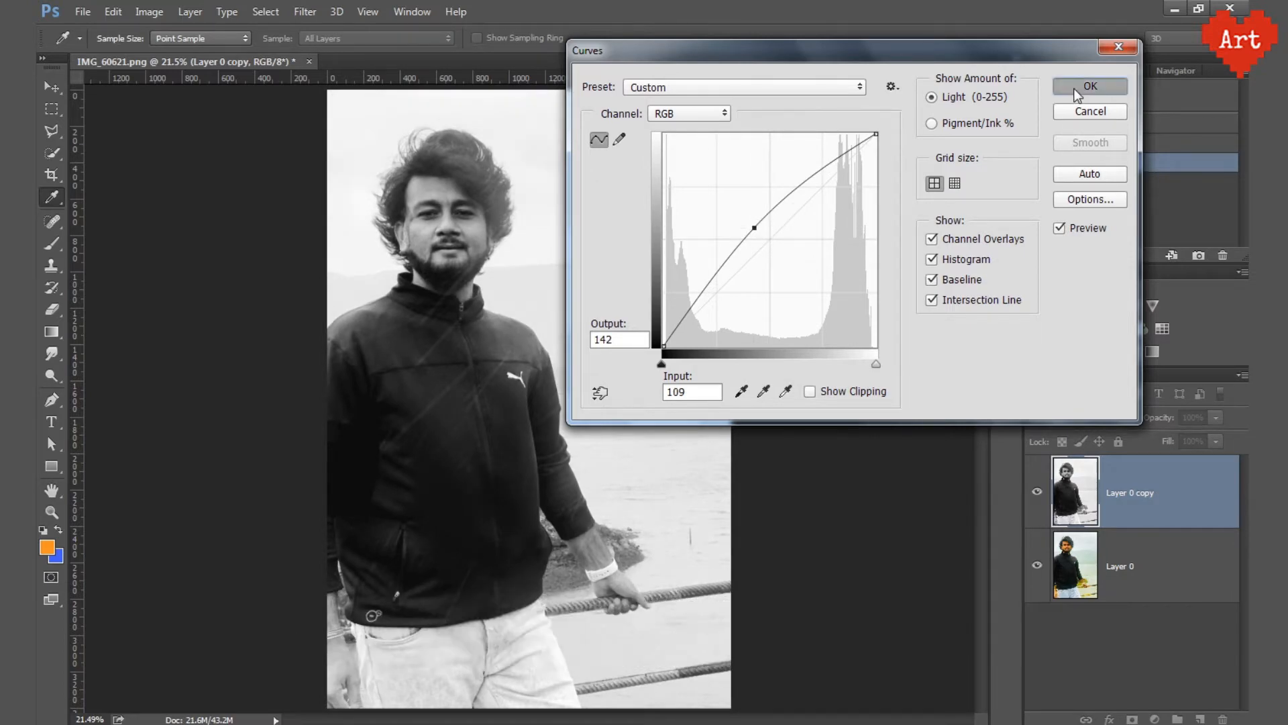
{"action": "left_click", "coordinate": [149, 11]}
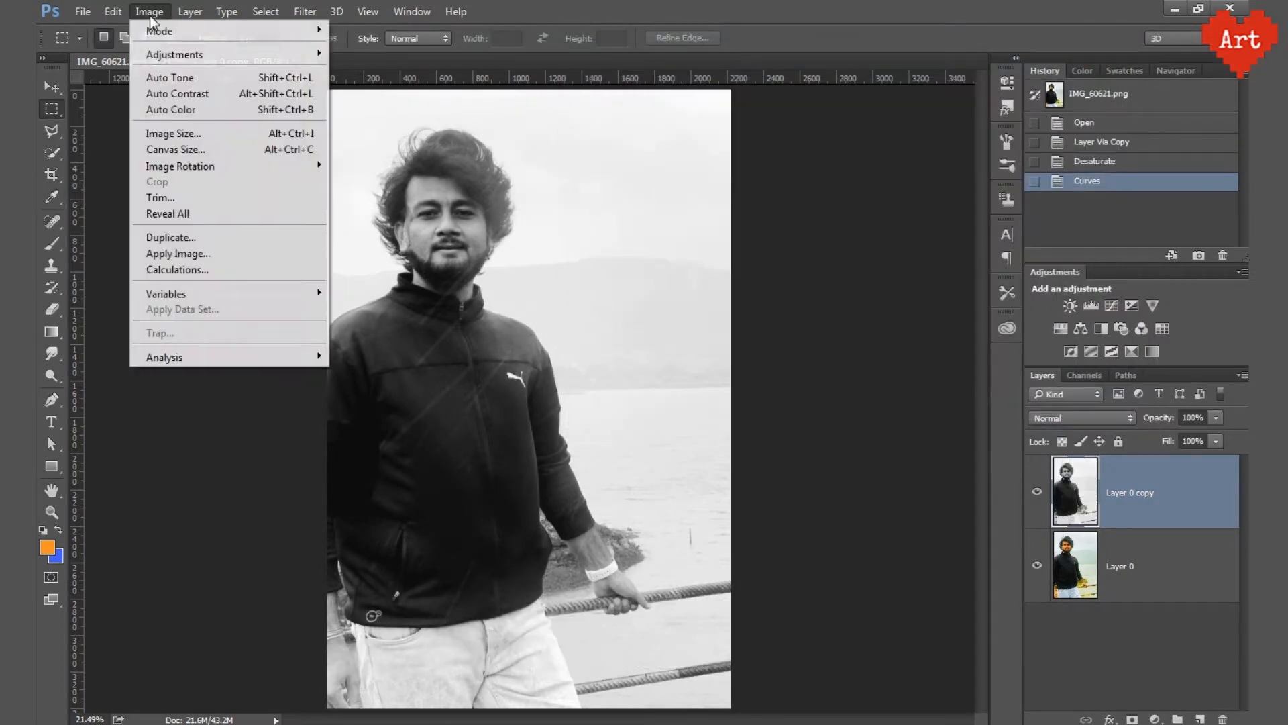
{"action": "mouse_move", "coordinate": [152, 56]}
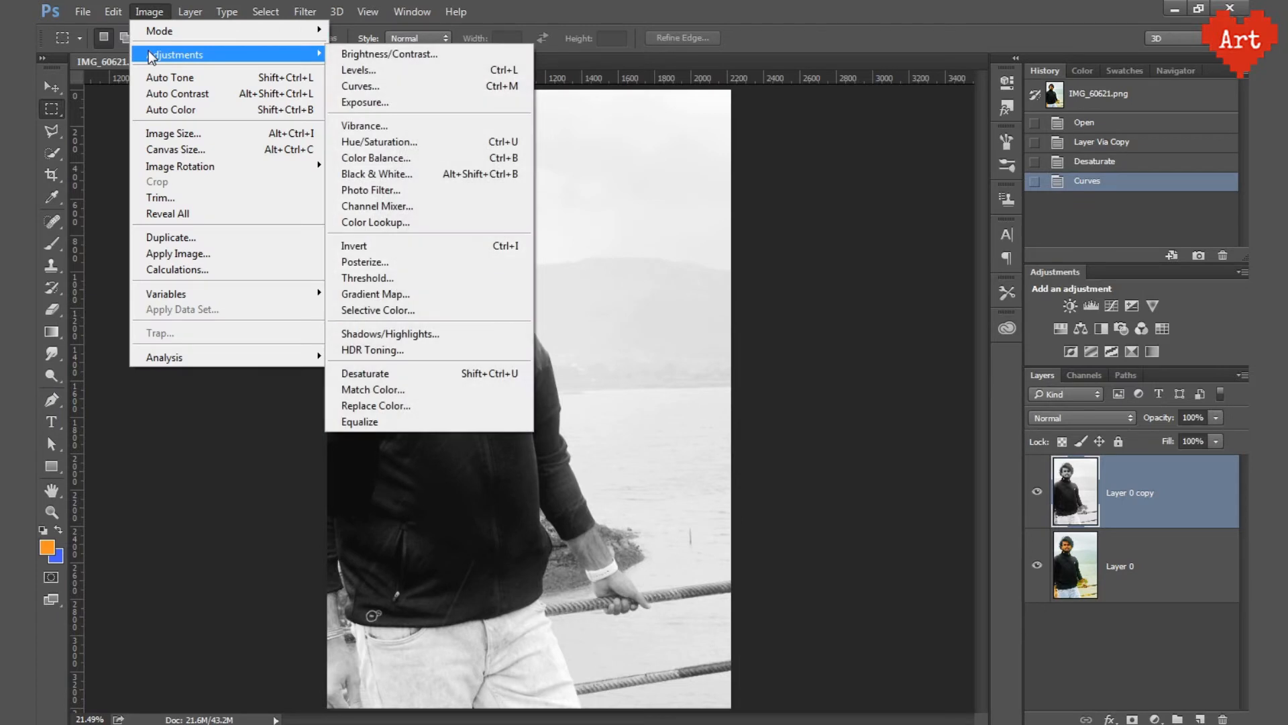
{"action": "left_click", "coordinate": [379, 57]}
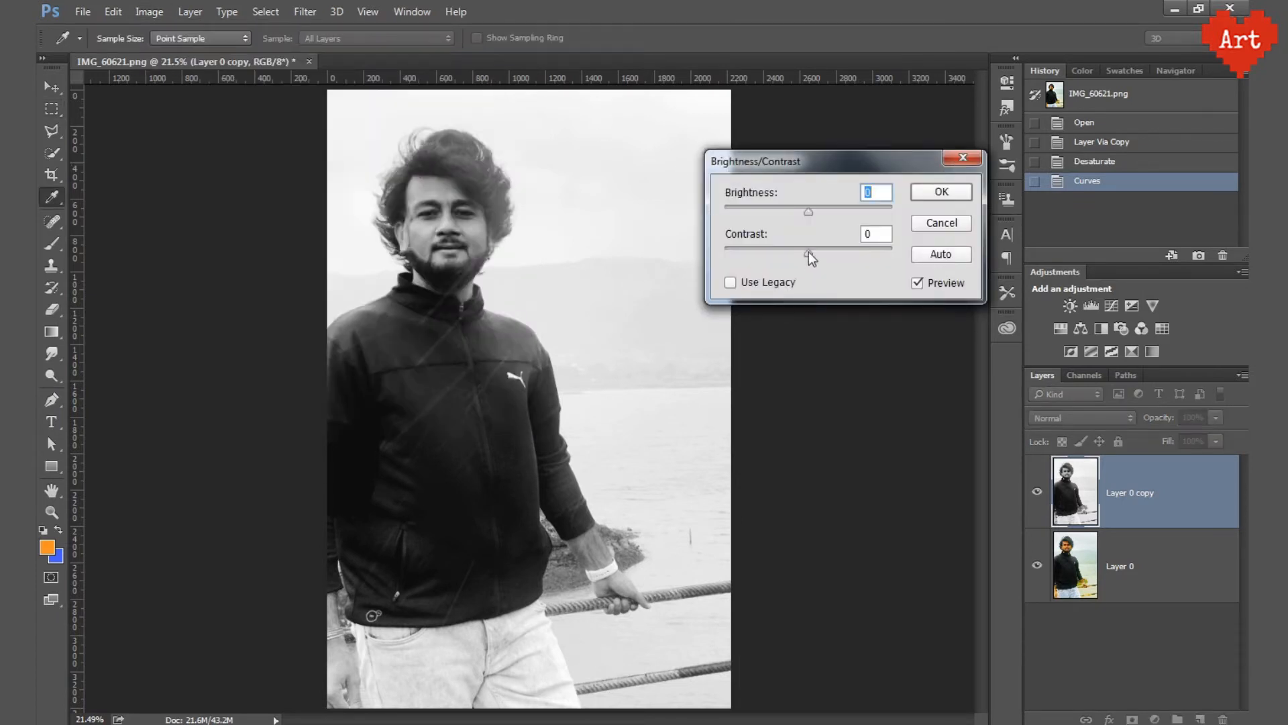
{"action": "left_click_drag", "start_coordinate": [808, 252], "coordinate": [815, 252]}
{"action": "left_click", "coordinate": [947, 192]}
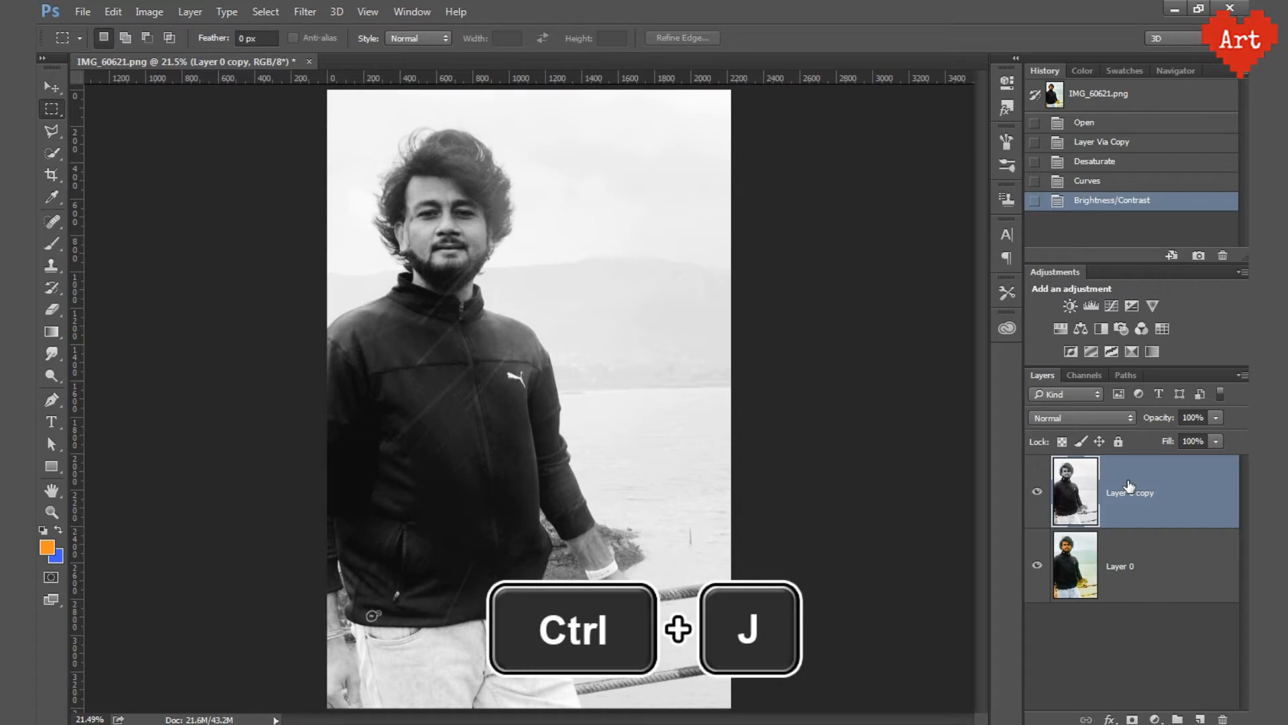
Duplicate Layer 0 copy and exclude the red channel in the duplicate's blending options
{"action": "key", "text": "ctrl+j"}
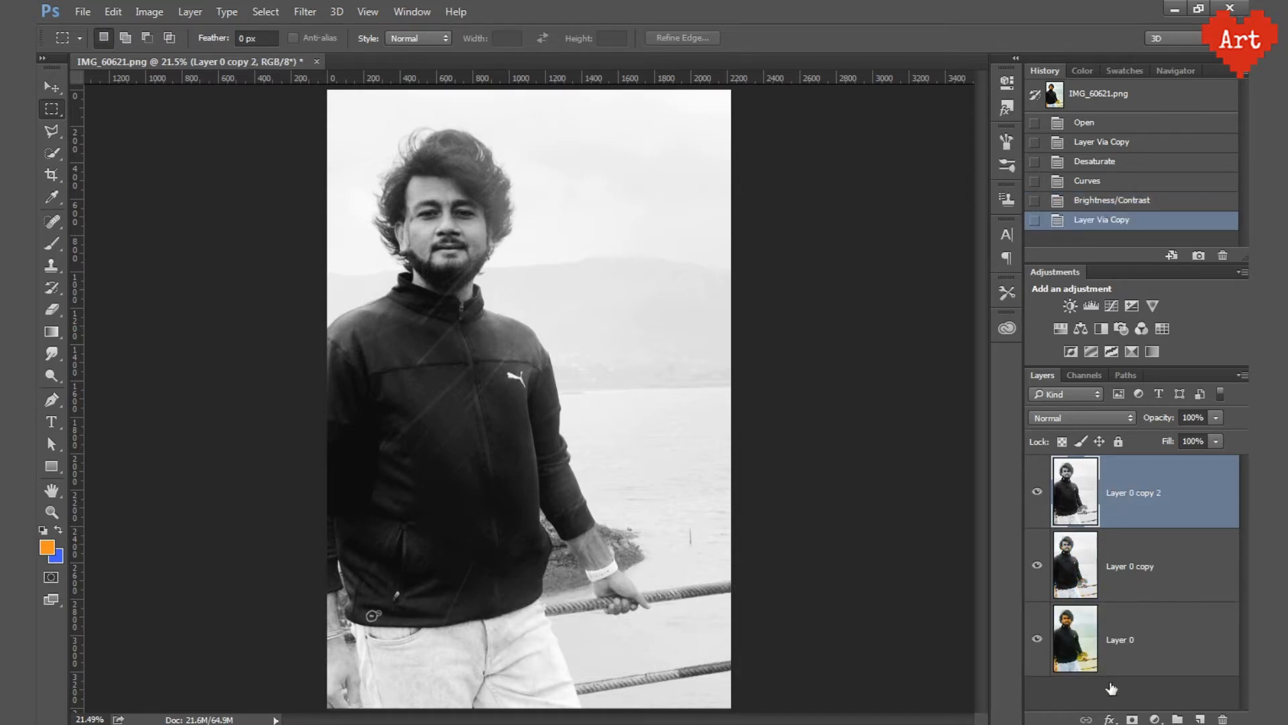
{"action": "right_click", "coordinate": [1100, 714]}
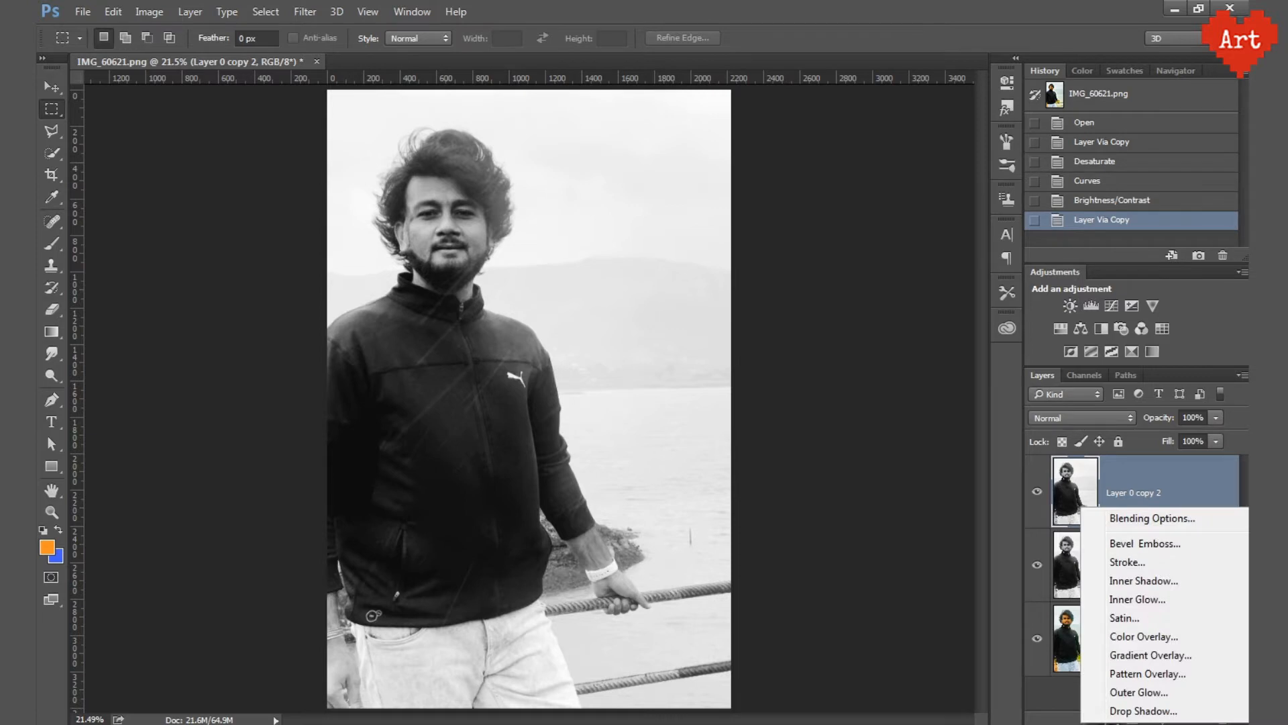
{"action": "left_click", "coordinate": [1138, 518]}
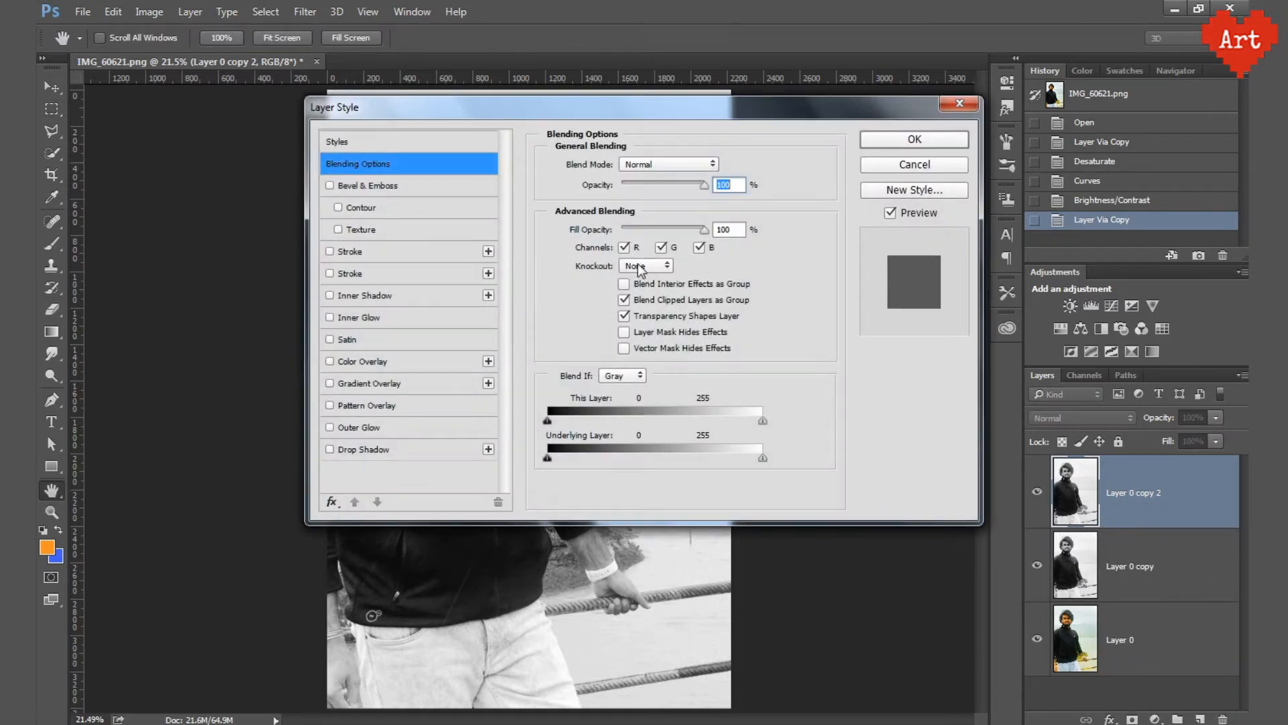
{"action": "left_click_drag", "start_coordinate": [462, 107], "coordinate": [634, 101]}
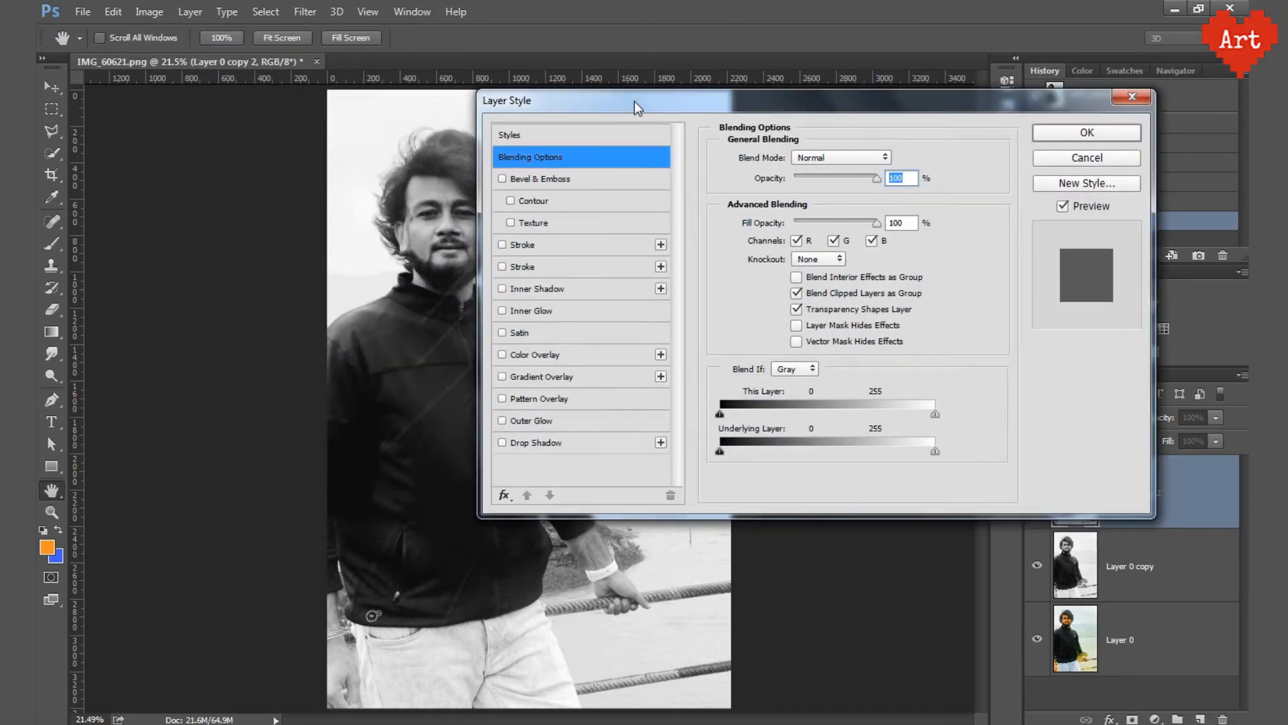
{"action": "left_click", "coordinate": [796, 241]}
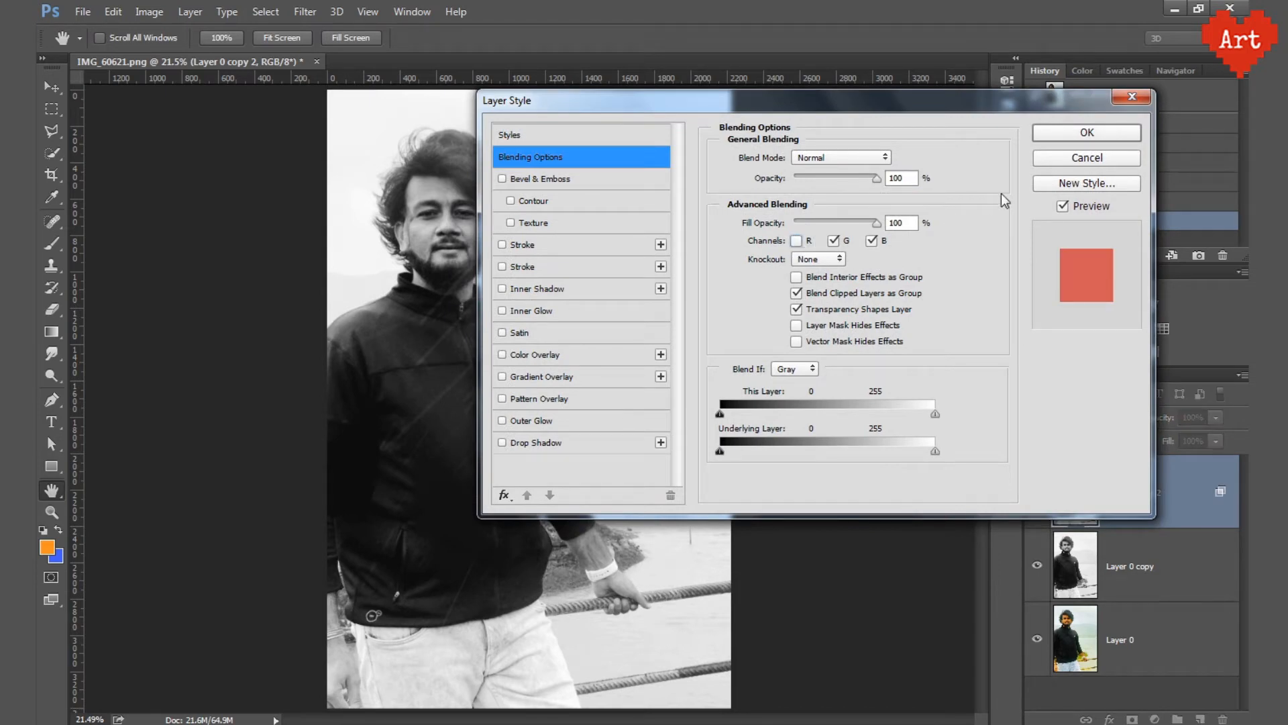
{"action": "left_click", "coordinate": [1067, 136]}
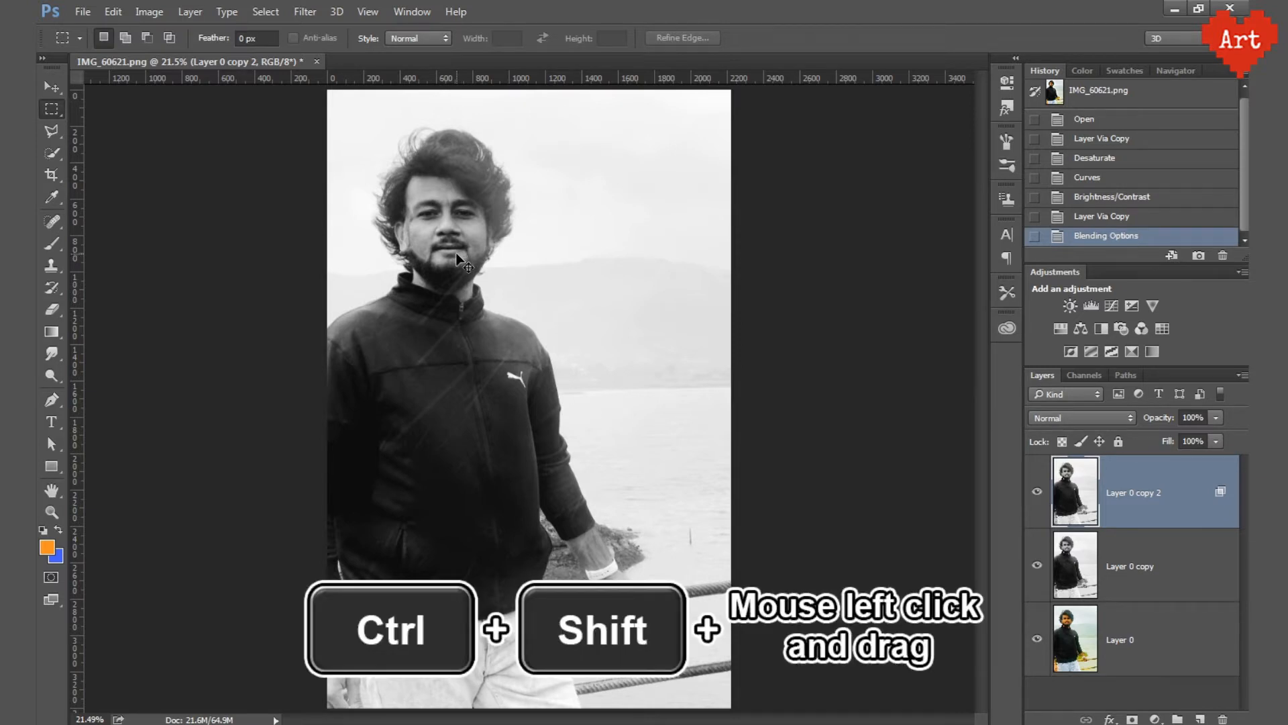
Shift Layer 0 copy 2 horizontally about 37 px to the right to create a red and cyan fringe
{"action": "left_click_drag", "start_coordinate": [457, 254], "coordinate": [463, 253]}
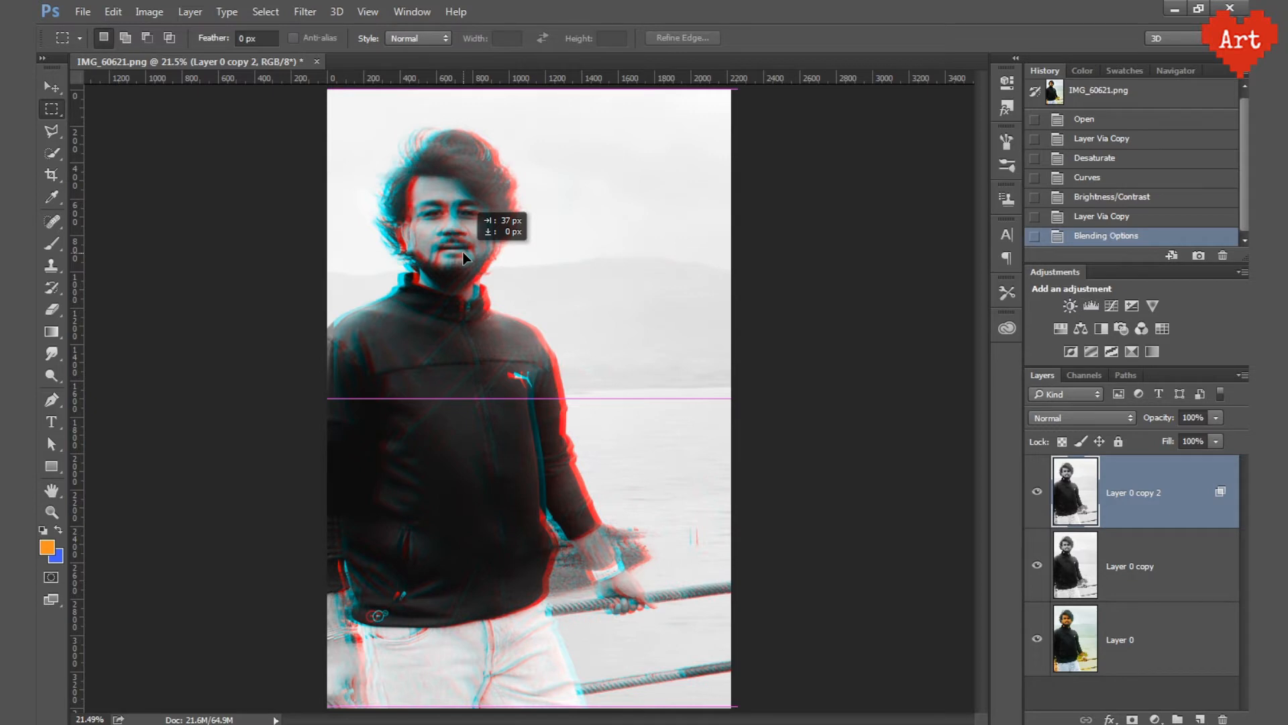
{"action": "left_click_drag", "start_coordinate": [463, 254], "coordinate": [462, 252]}
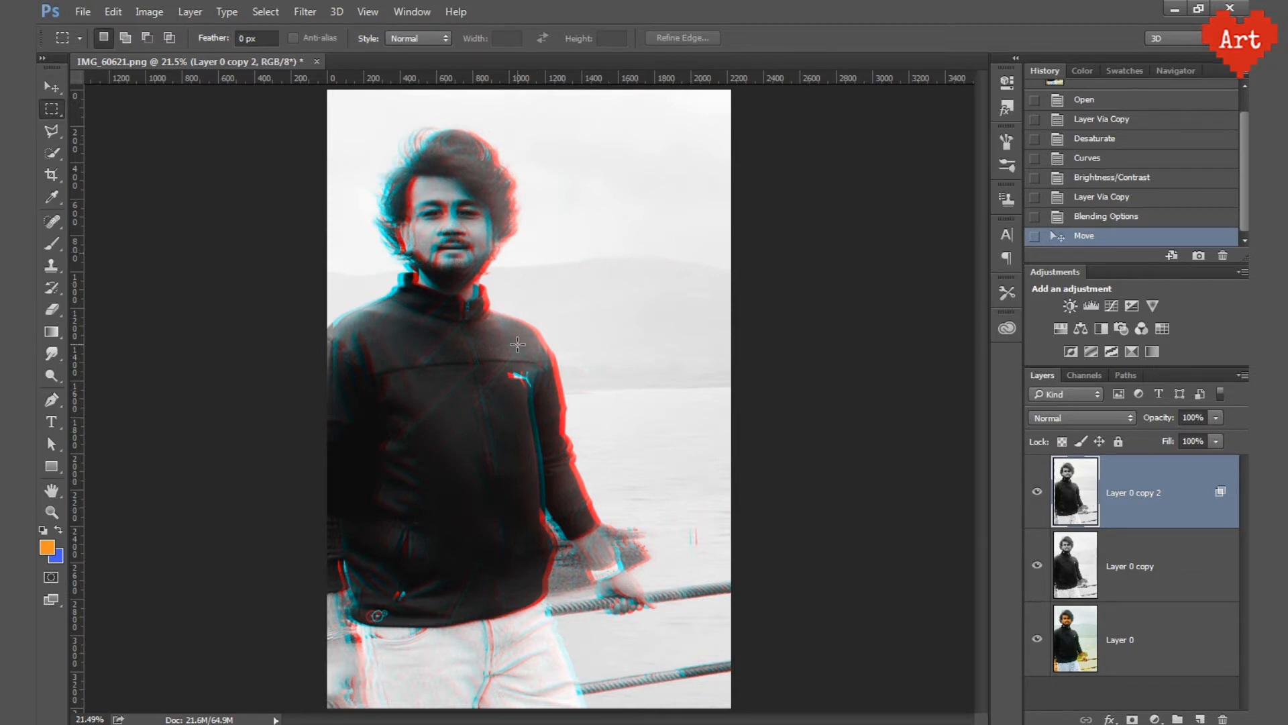
Open the SCANLINE 1 by freeject.net image from the Glitch Images folder
{"action": "left_click", "coordinate": [82, 12]}
{"action": "left_click", "coordinate": [110, 42]}
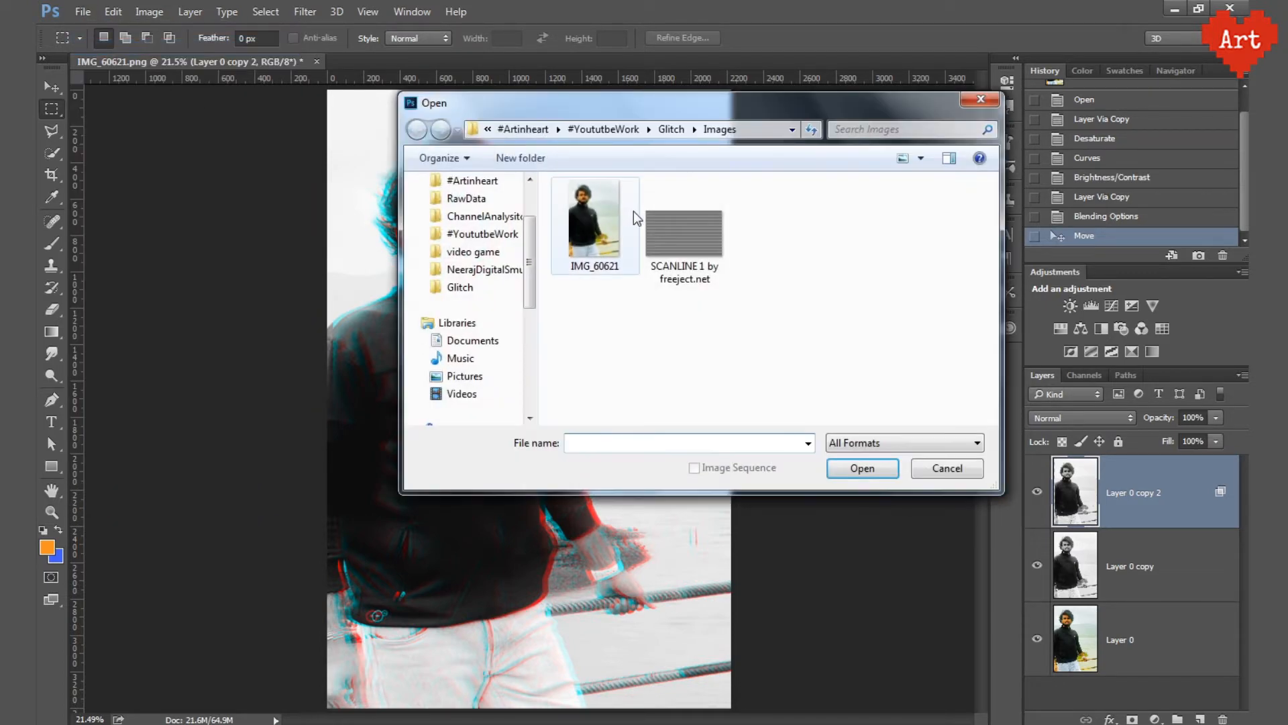
{"action": "left_click", "coordinate": [674, 224]}
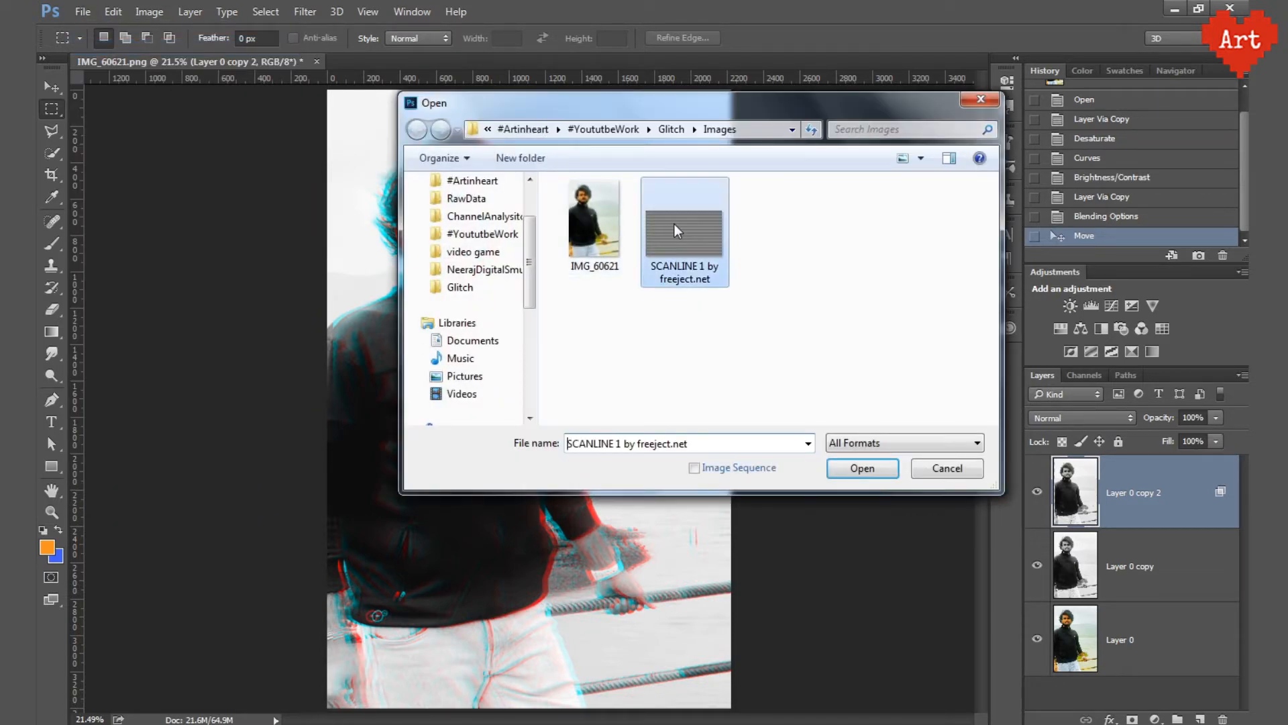
{"action": "left_click", "coordinate": [875, 467]}
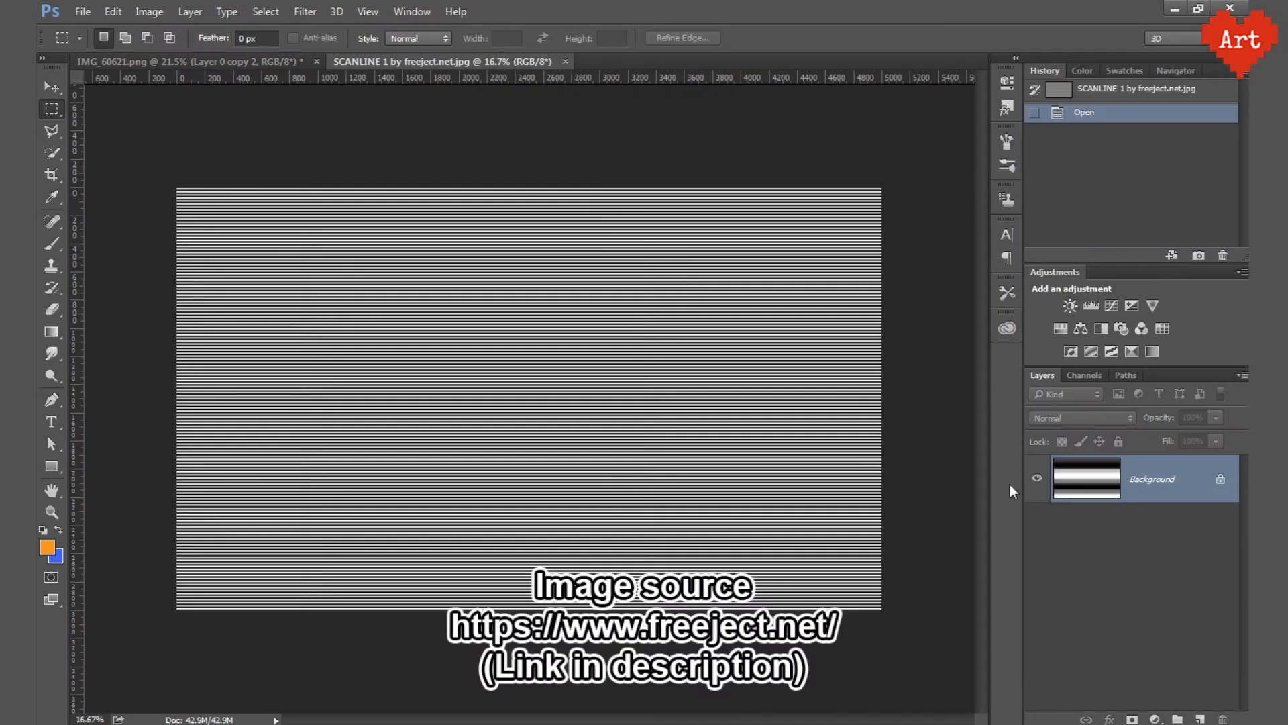
Duplicate the scanline Background layer into IMG_60621.png, accept the colour conversion and switch to that document
{"action": "right_click", "coordinate": [1136, 478]}
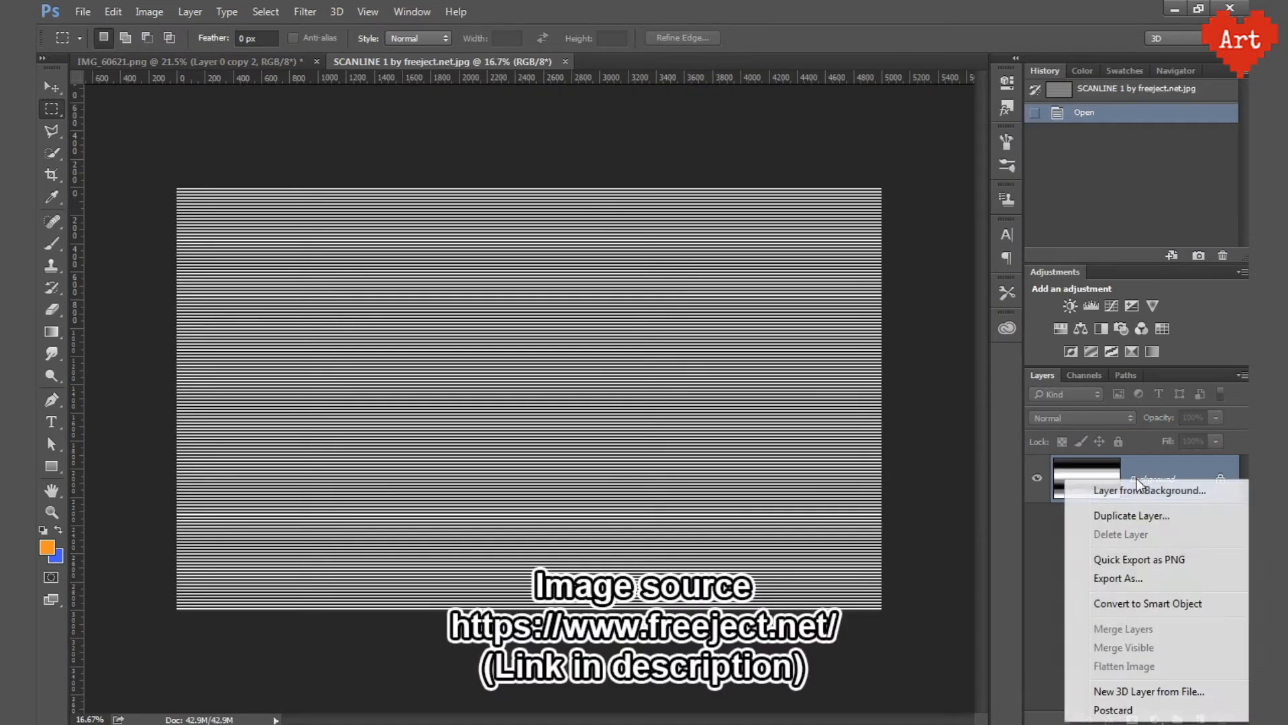
{"action": "left_click", "coordinate": [1130, 515]}
{"action": "left_click", "coordinate": [605, 293]}
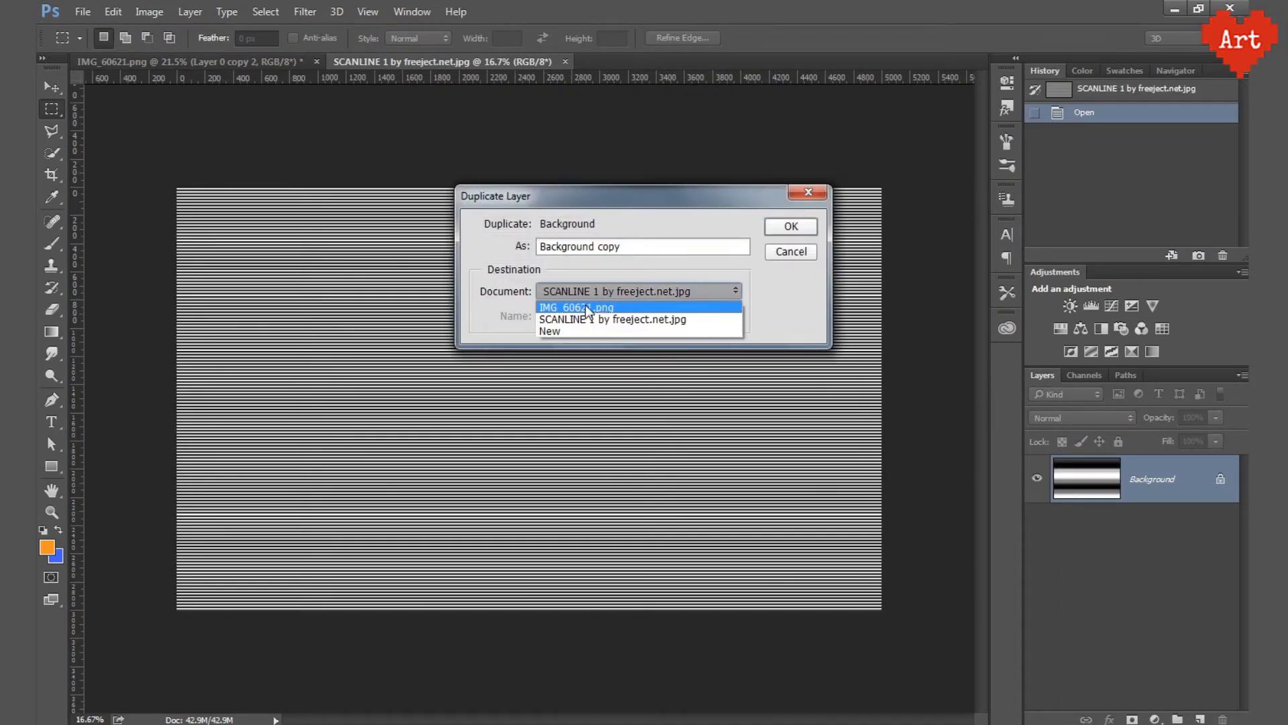
{"action": "left_click", "coordinate": [585, 306]}
{"action": "left_click", "coordinate": [784, 228]}
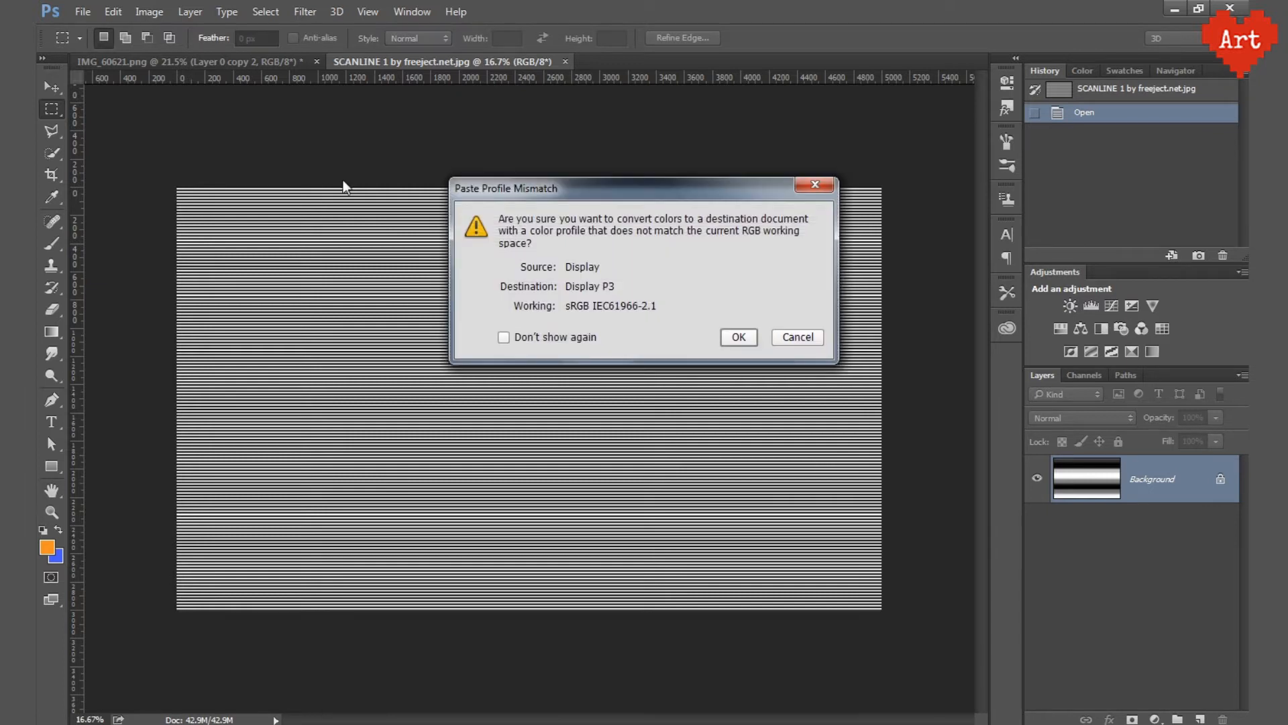
{"action": "left_click", "coordinate": [738, 337]}
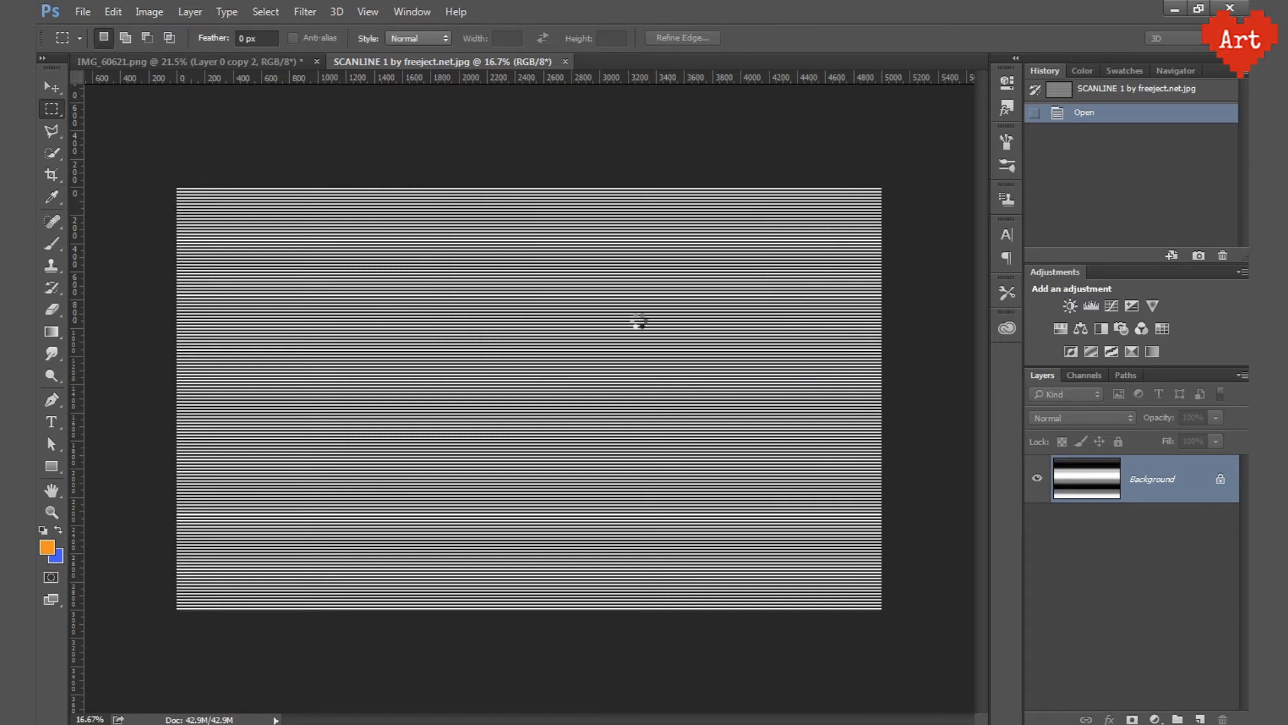
{"action": "left_click", "coordinate": [204, 62]}
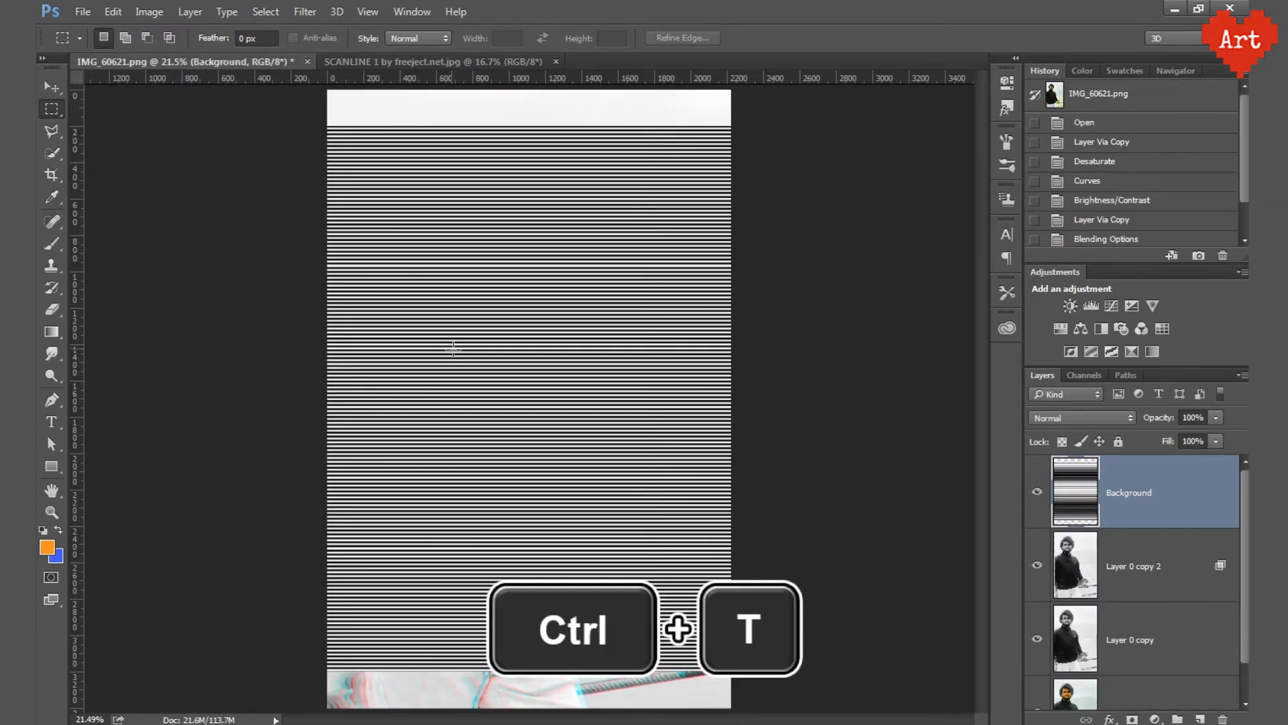
Free-transform the scanline layer with its upper-left corner as reference point and position it at X 0, Y 0
{"action": "key", "text": "ctrl+t"}
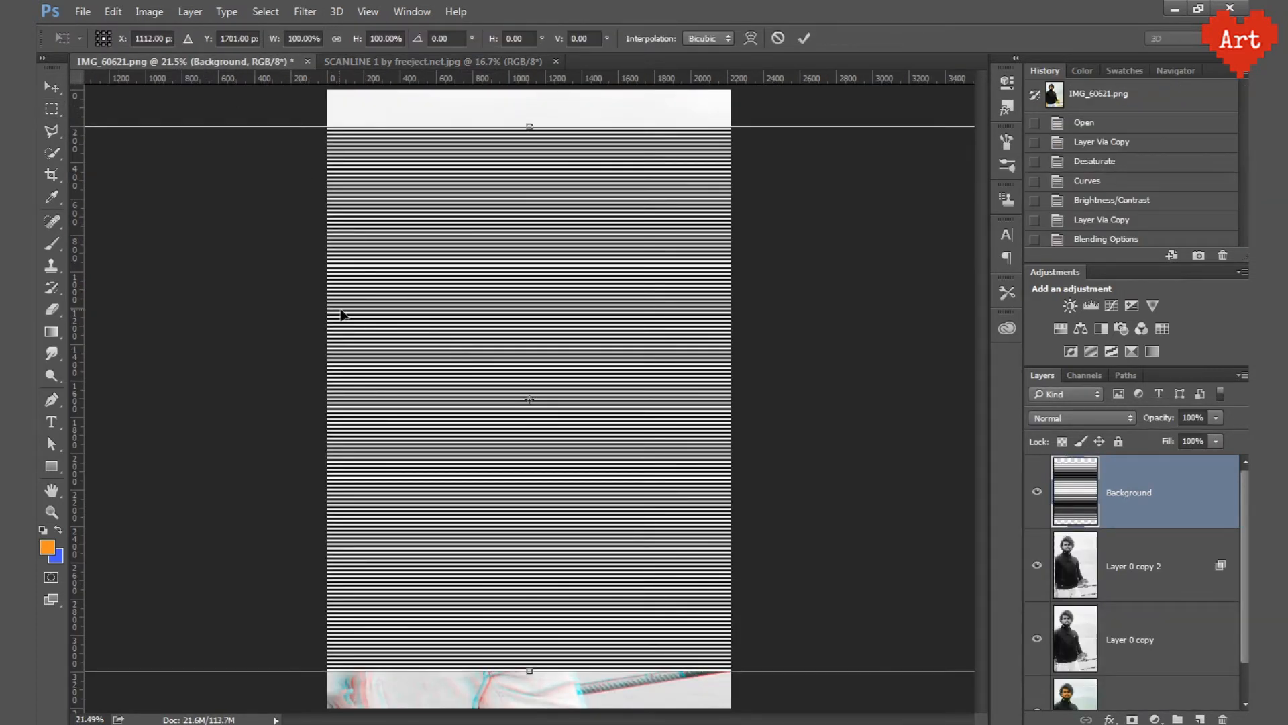
{"action": "left_click", "coordinate": [100, 38]}
{"action": "left_click_drag", "start_coordinate": [157, 39], "coordinate": [139, 39]}
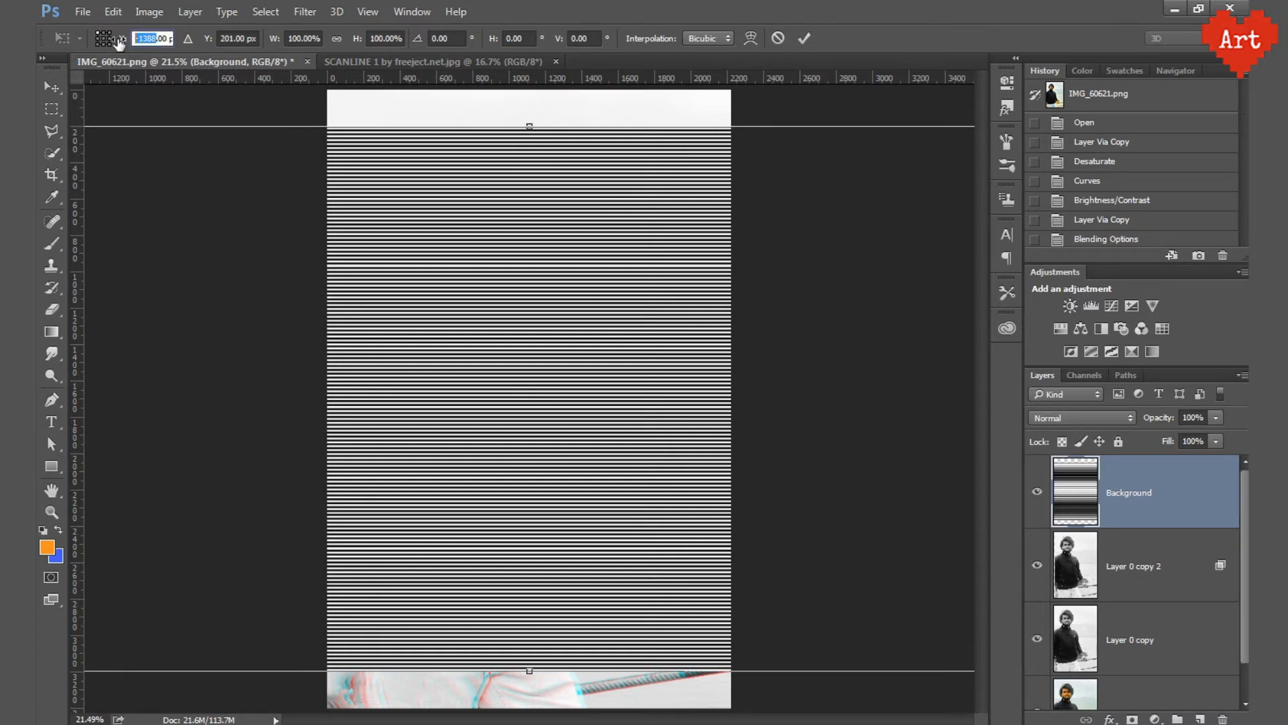
{"action": "type", "text": "0"}
{"action": "key", "text": "Tab"}
{"action": "type", "text": "0"}
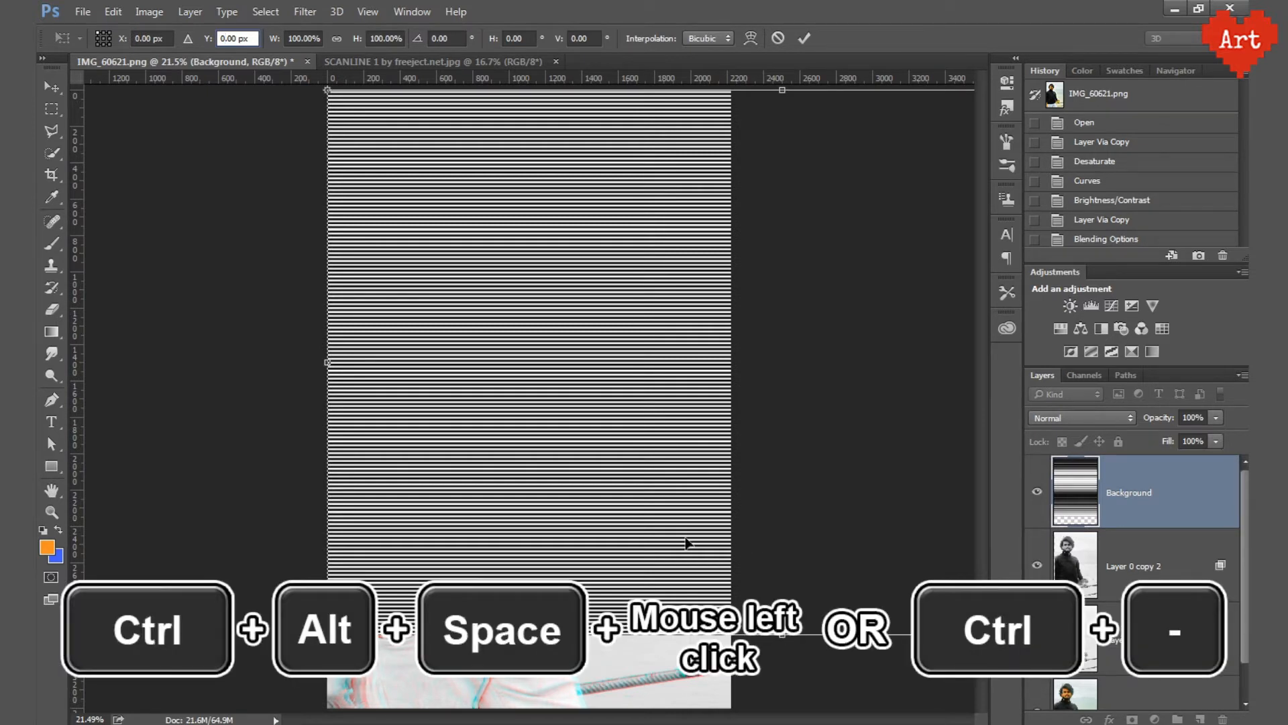
Scale the scanline layer proportionally to about 114% so it covers the whole photo, and commit the transform
{"action": "left_click", "coordinate": [591, 456], "text": "ctrl+alt"}
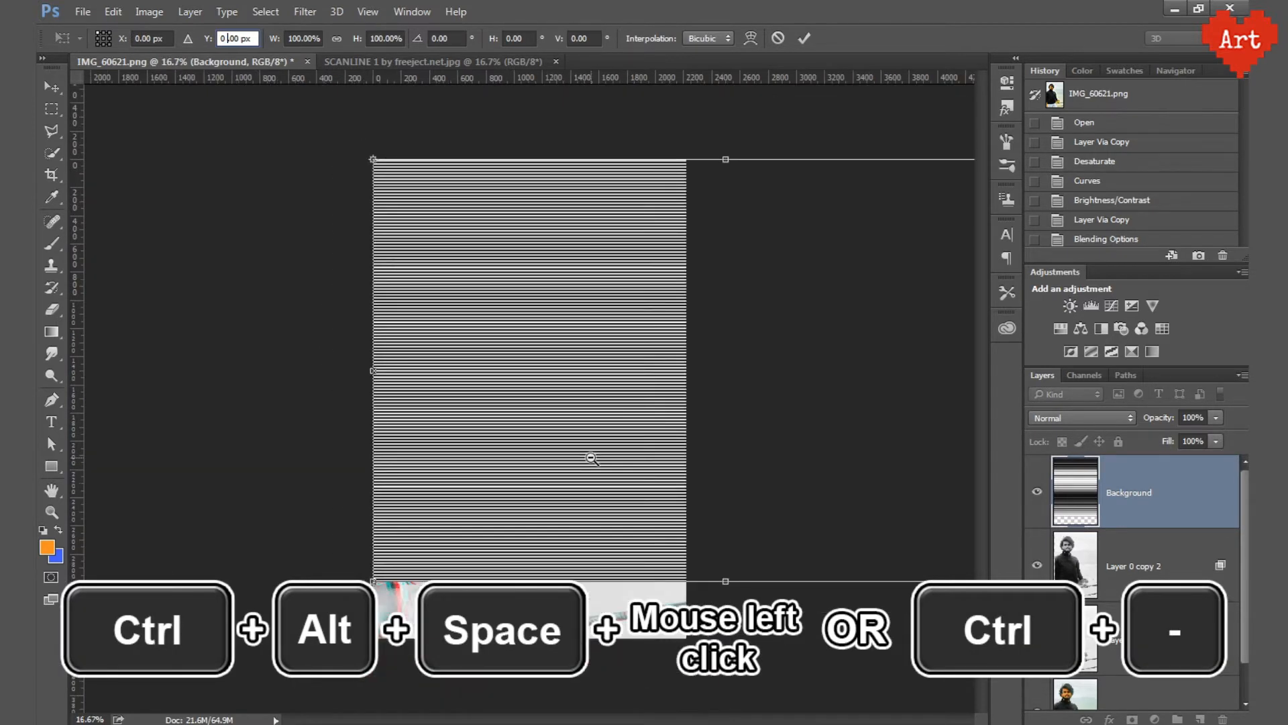
{"action": "left_click", "coordinate": [725, 582]}
{"action": "left_click", "coordinate": [650, 302]}
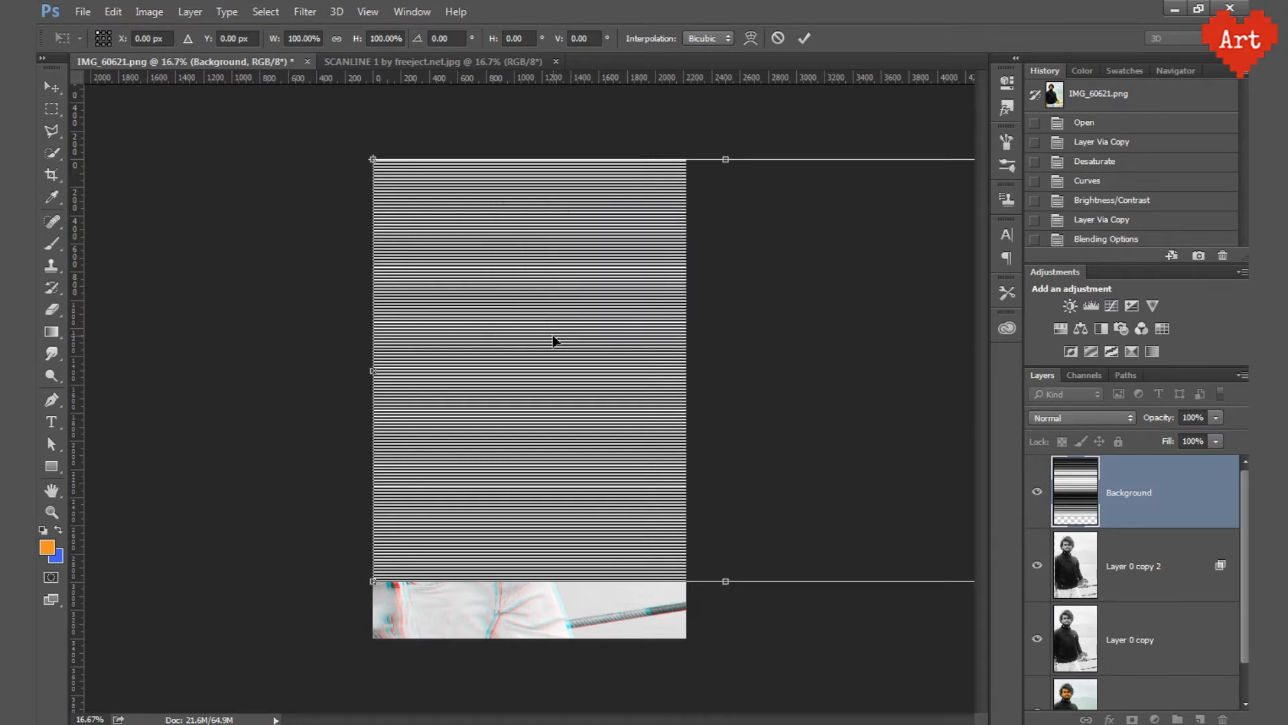
{"action": "key", "text": "ctrl+minus"}
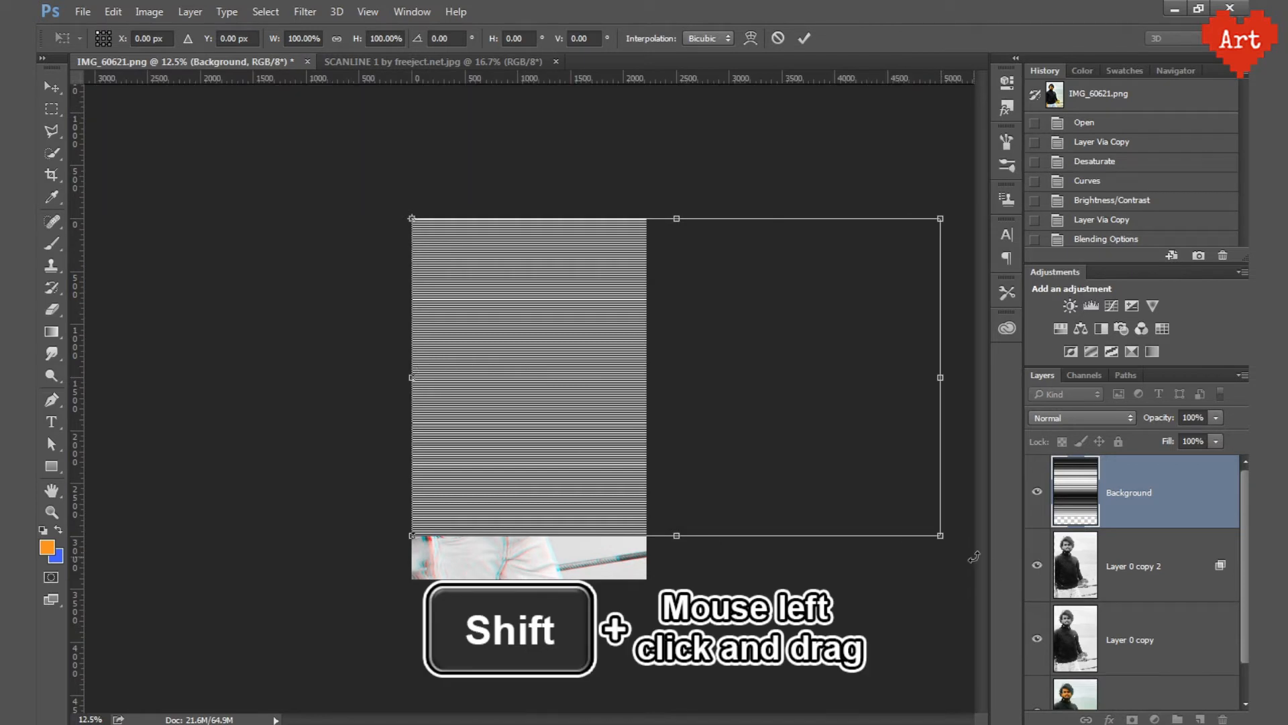
{"action": "left_click_drag", "start_coordinate": [942, 536], "coordinate": [1012, 591]}
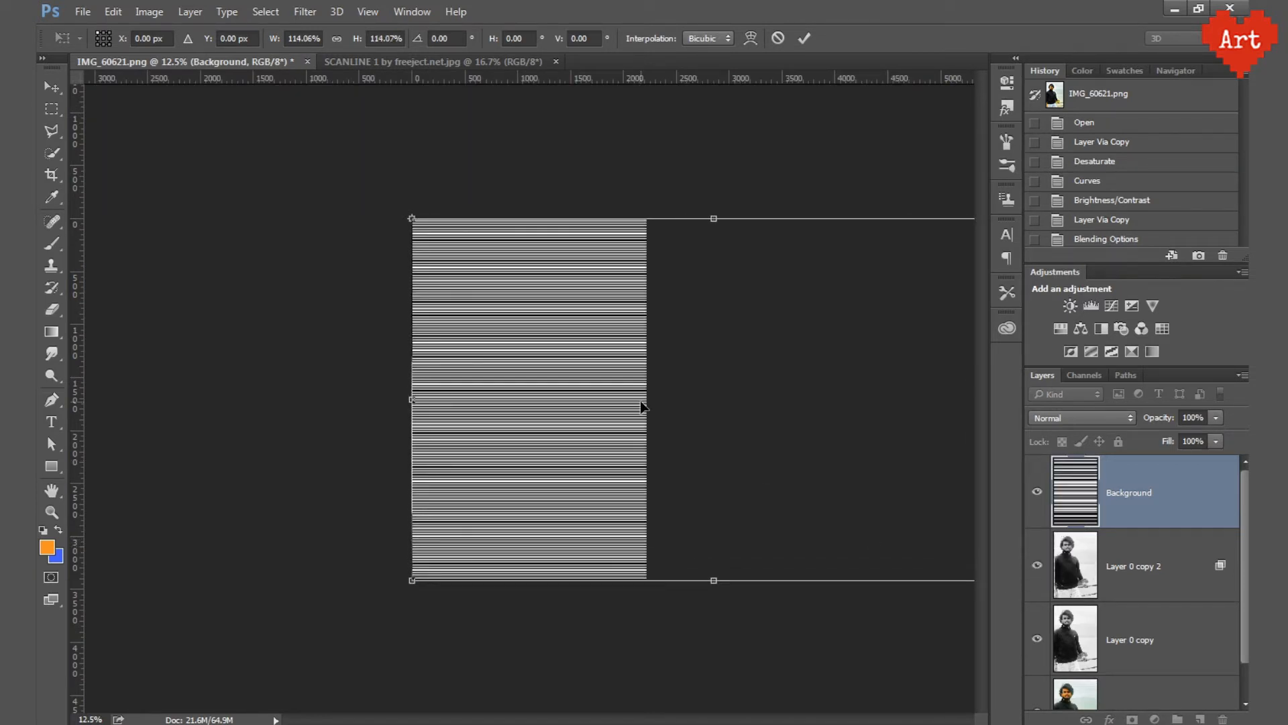
{"action": "left_click", "coordinate": [803, 38]}
{"action": "key", "text": "m"}
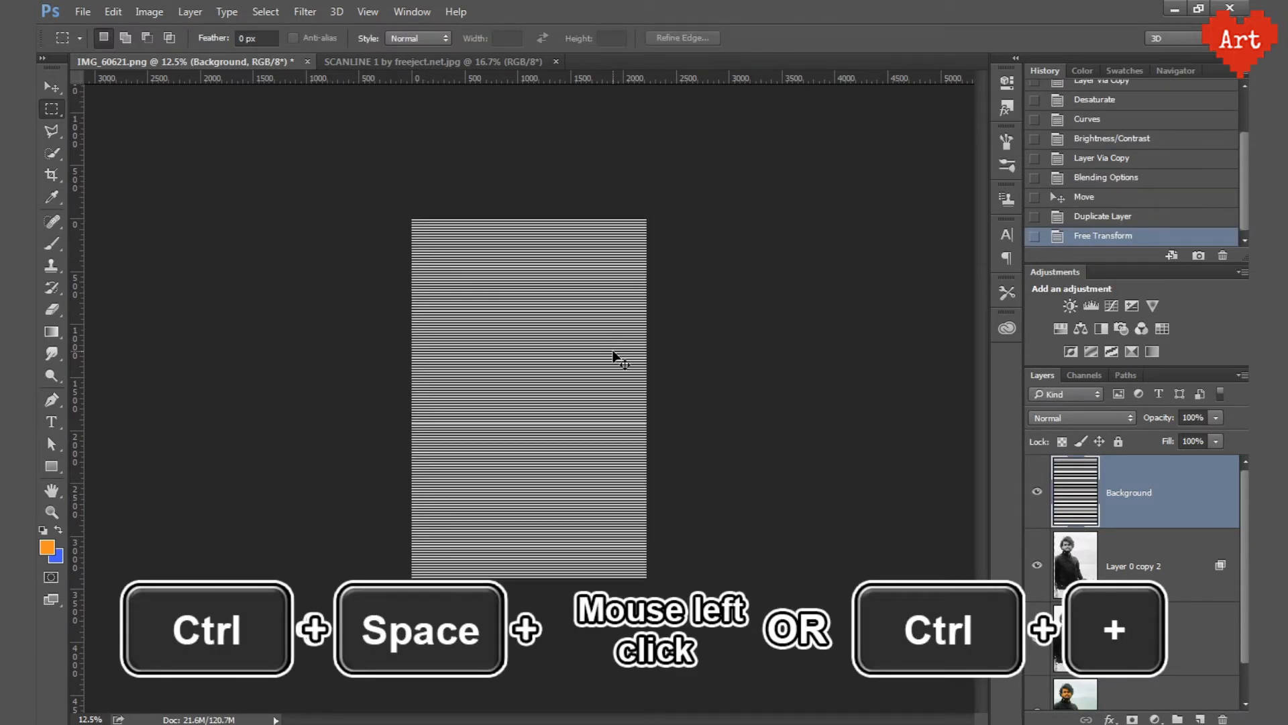
Set the scanline layer's blend mode to Overlay and its opacity to 50%
{"action": "key", "text": "ctrl+0"}
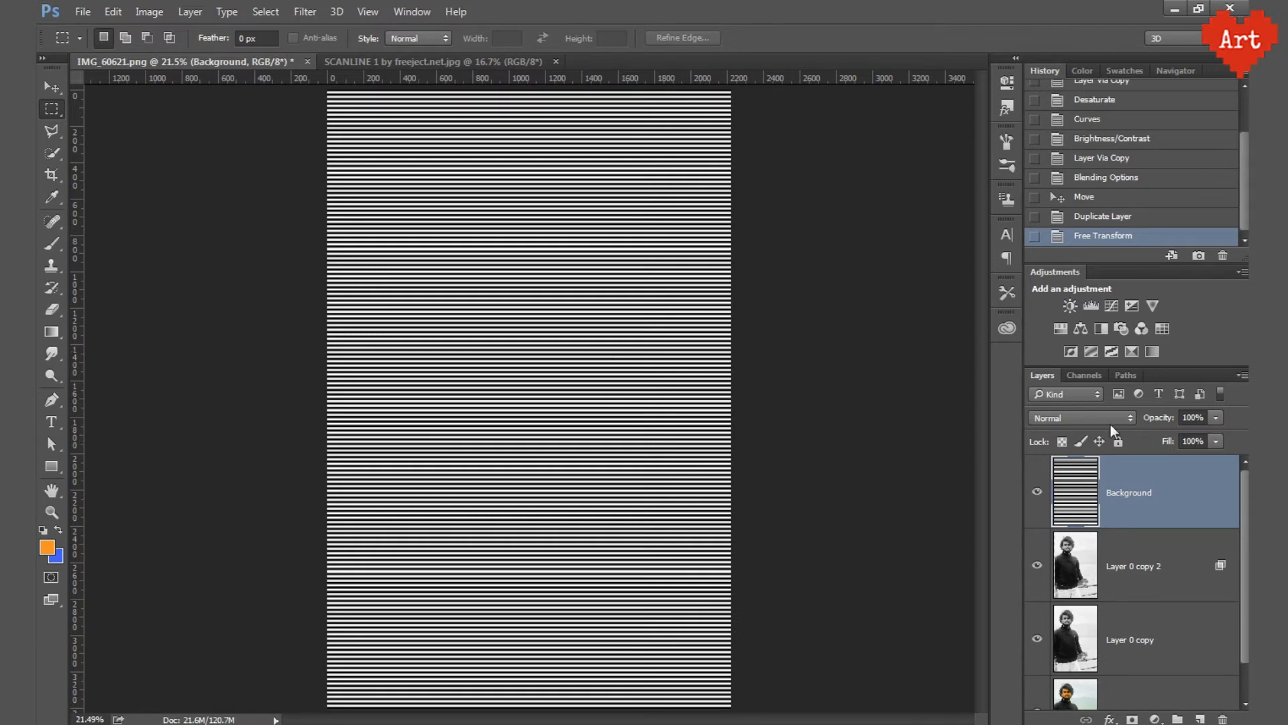
{"action": "left_click", "coordinate": [1129, 417]}
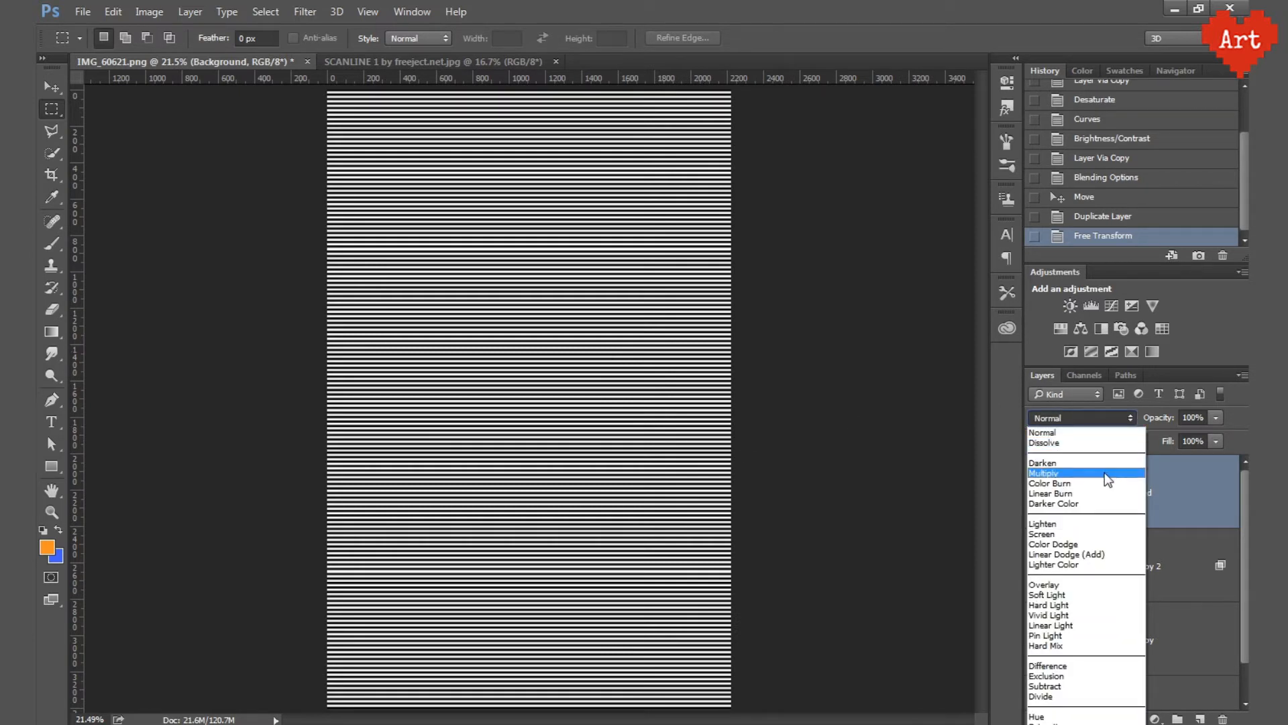
{"action": "left_click", "coordinate": [1052, 583]}
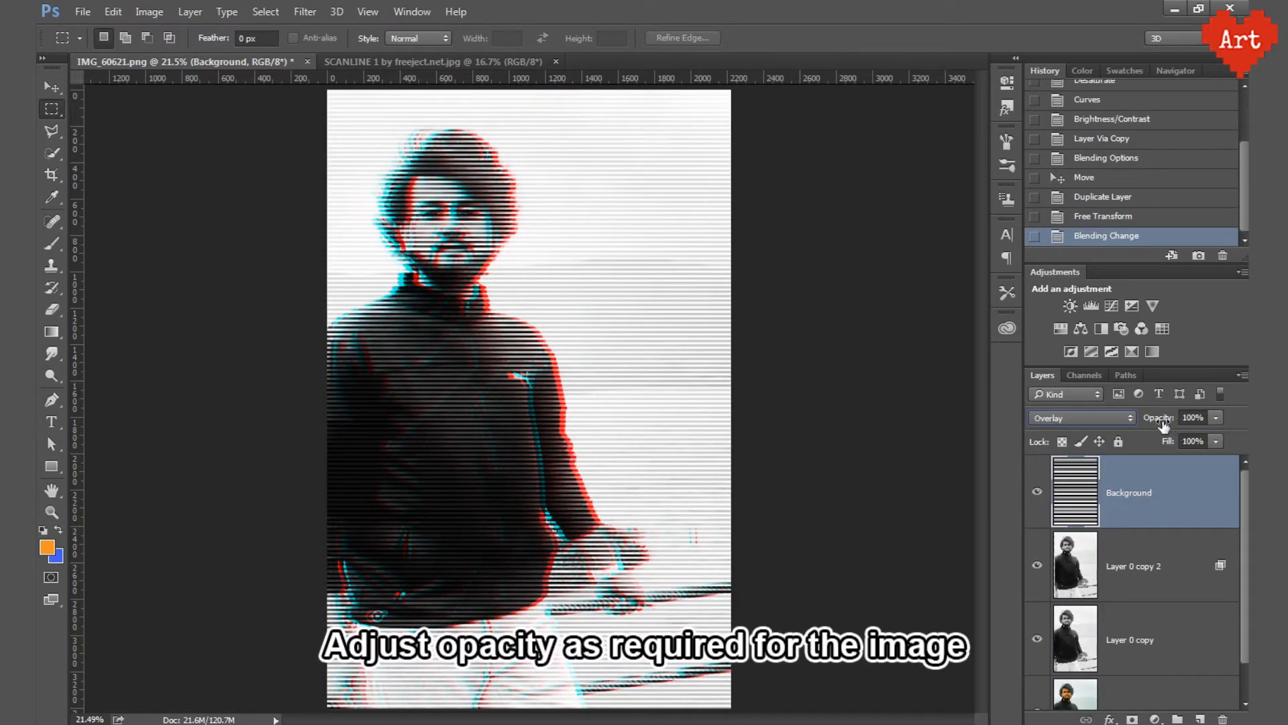
{"action": "mouse_move", "coordinate": [1162, 420]}
{"action": "left_mouse_down"}
{"action": "mouse_move", "coordinate": [1134, 416]}
{"action": "mouse_move", "coordinate": [1156, 422]}
{"action": "mouse_move", "coordinate": [1144, 423]}
{"action": "left_mouse_up"}
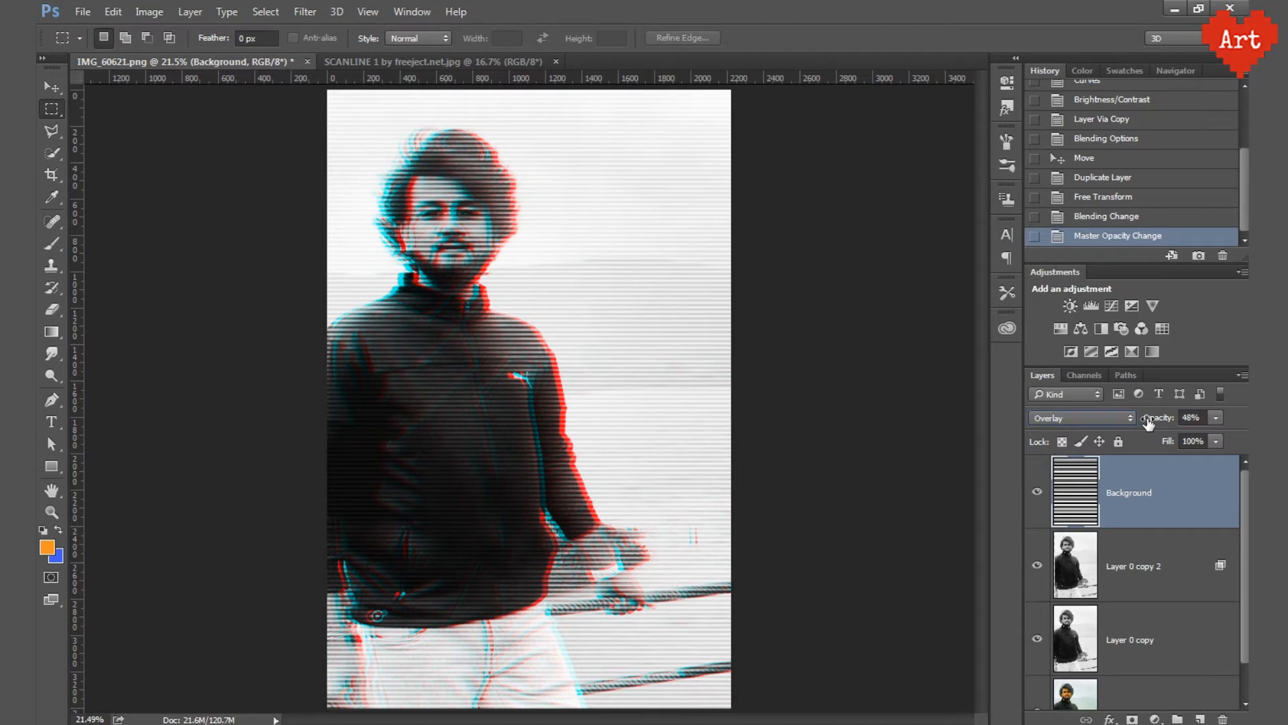
{"action": "left_click", "coordinate": [1191, 418]}
{"action": "type", "text": "50"}
Group the scanline Background, Layer 0 copy 2 and Layer 0 copy layers into a new group named Org
{"action": "left_click", "coordinate": [1148, 574]}
{"action": "left_click", "coordinate": [1110, 502]}
{"action": "scroll", "coordinate": [1110, 505], "scroll_direction": "down", "scroll_amount": 1}
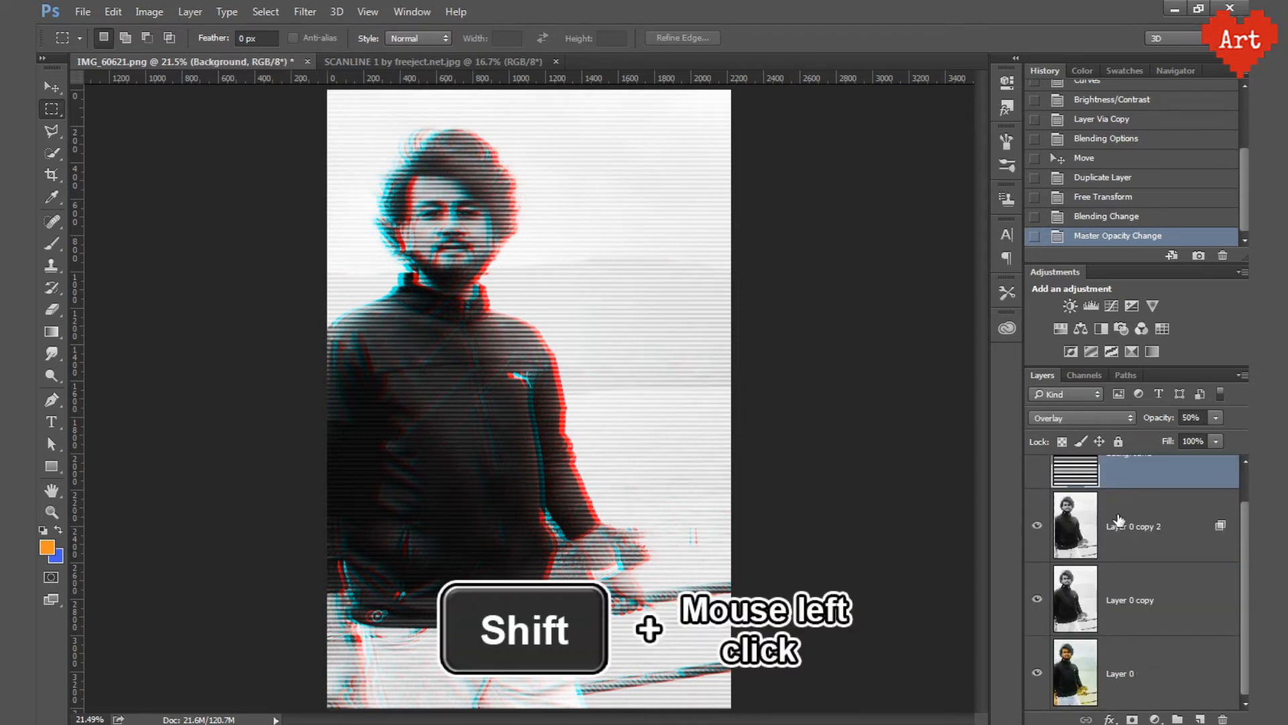
{"action": "left_click", "coordinate": [1178, 604], "text": "shift"}
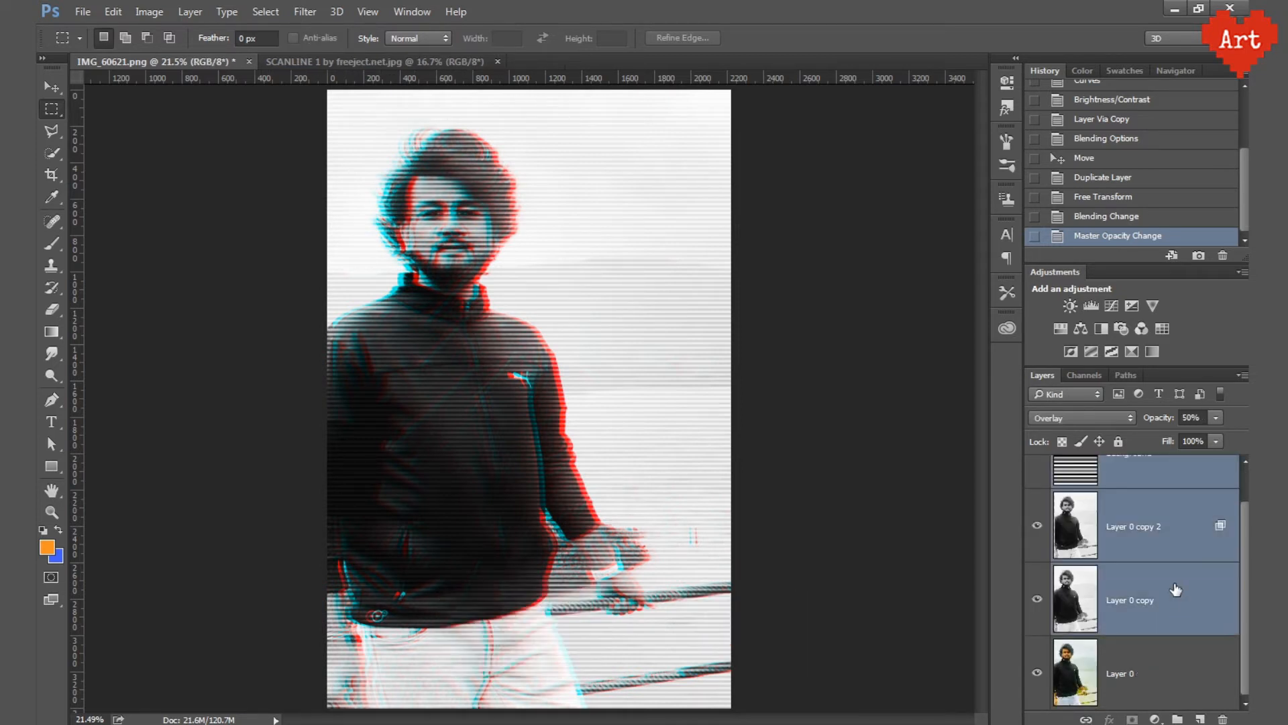
{"action": "left_click", "coordinate": [1243, 376]}
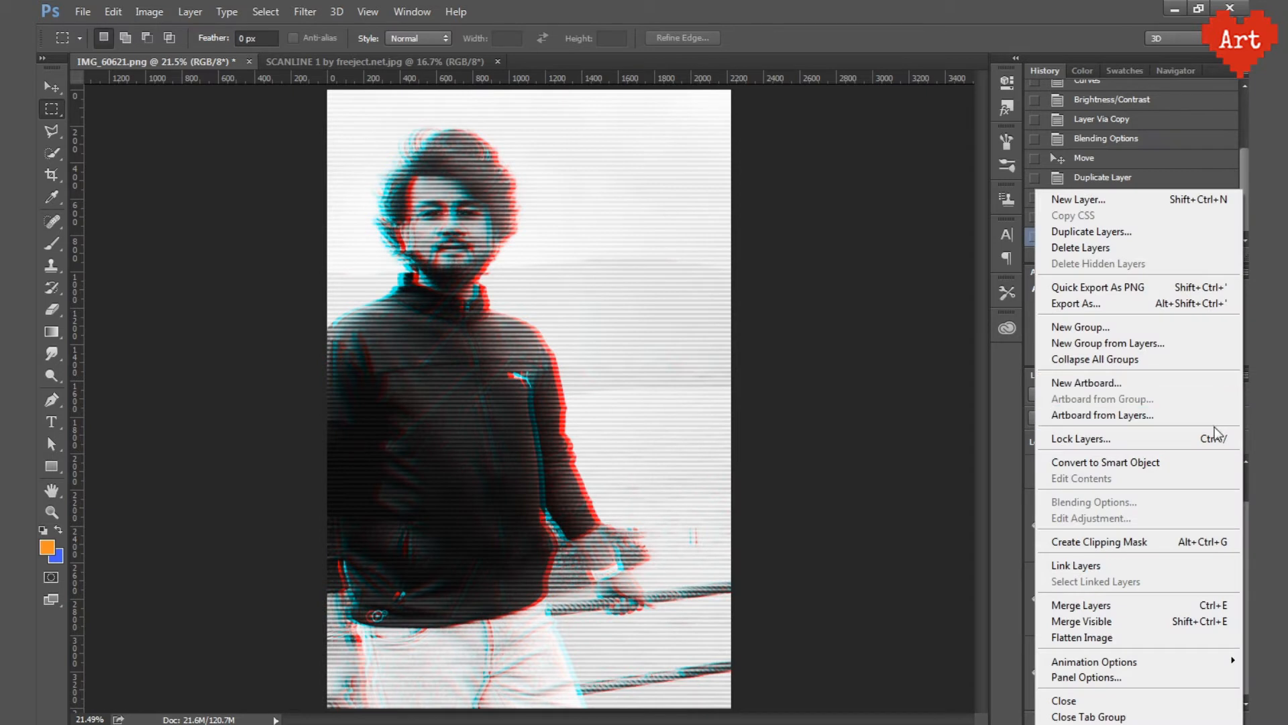
{"action": "left_click", "coordinate": [1108, 343]}
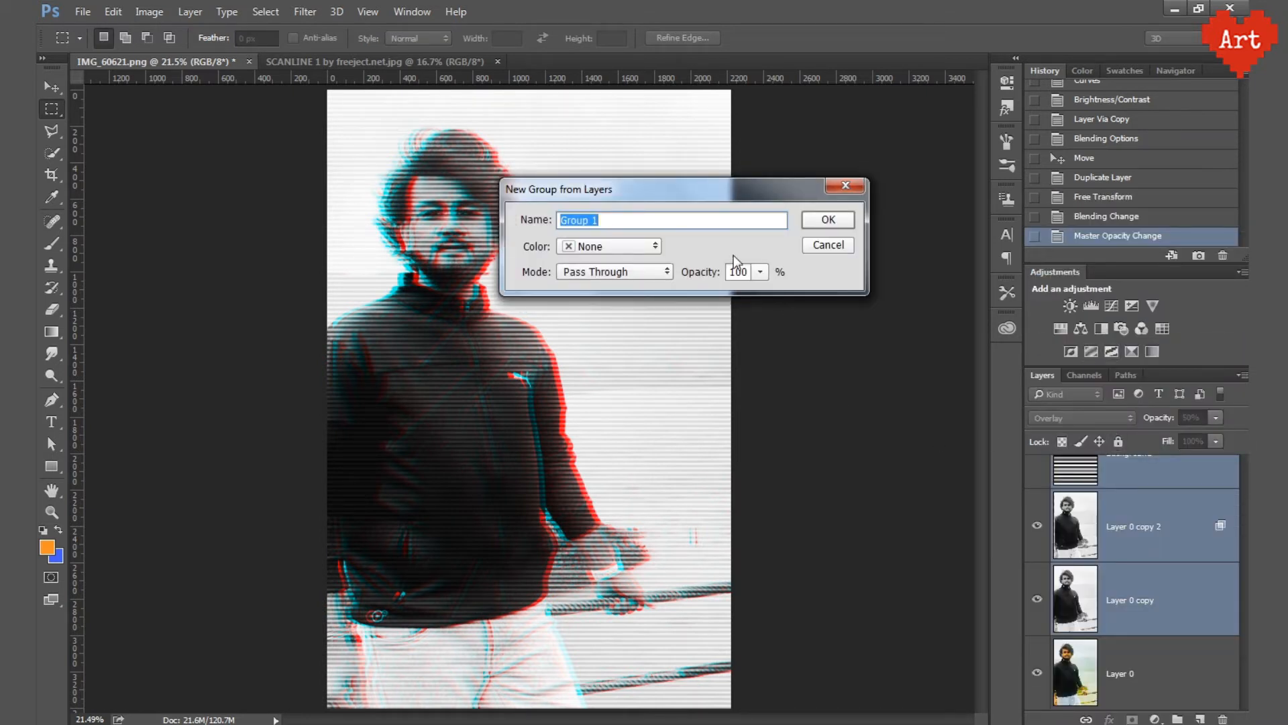
{"action": "type", "text": "Org"}
{"action": "left_click", "coordinate": [827, 219]}
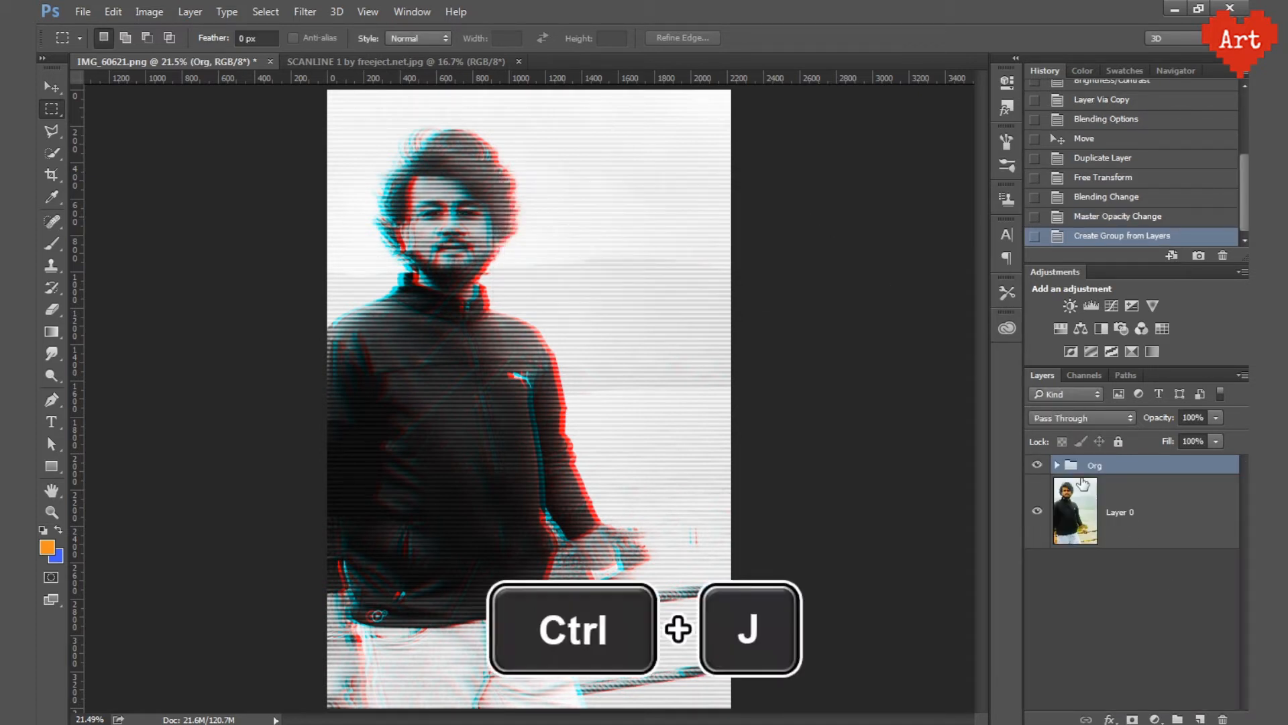
Duplicate the Org group and merge the duplicate into a single layer
{"action": "key", "text": "ctrl+j"}
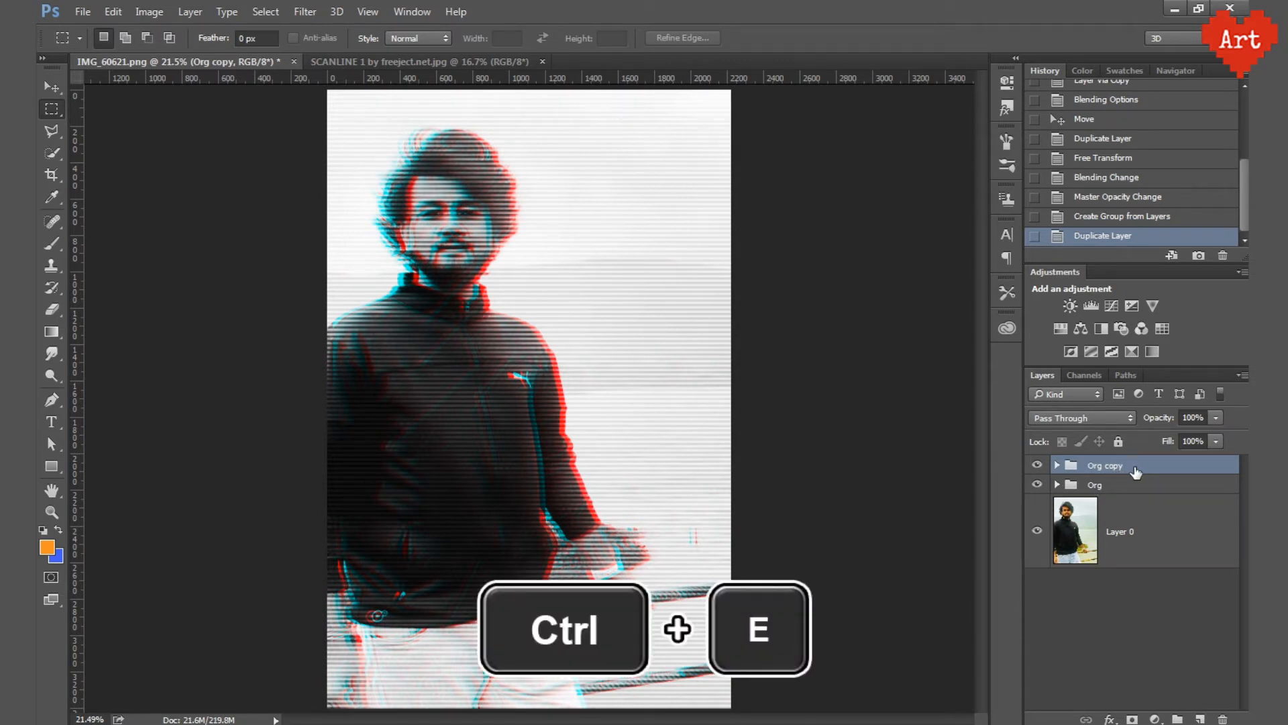
{"action": "key", "text": "ctrl+e"}
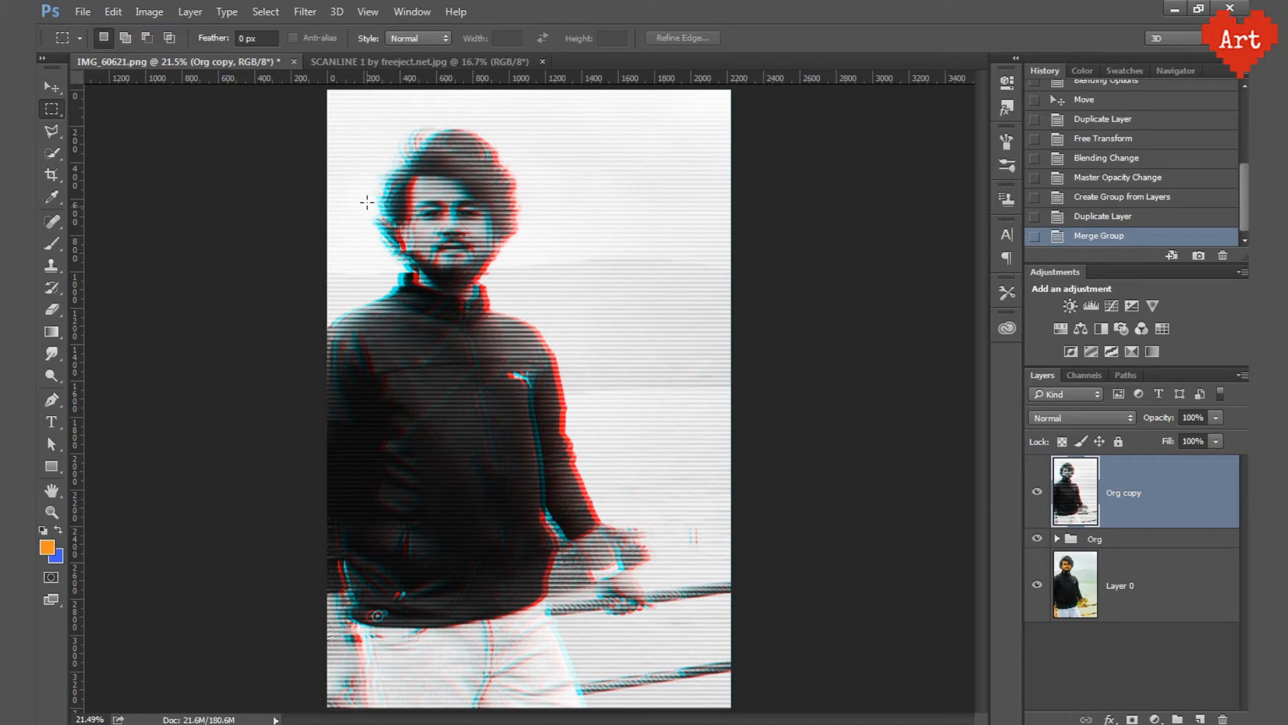
On the Org copy layer, select a thin horizontal strip across the top of the hair, shift it slightly right and deselect
{"action": "left_click", "coordinate": [369, 175], "text": "ctrl"}
{"action": "left_click_drag", "start_coordinate": [409, 194], "coordinate": [428, 275]}
{"action": "left_click", "coordinate": [417, 245], "text": "ctrl"}
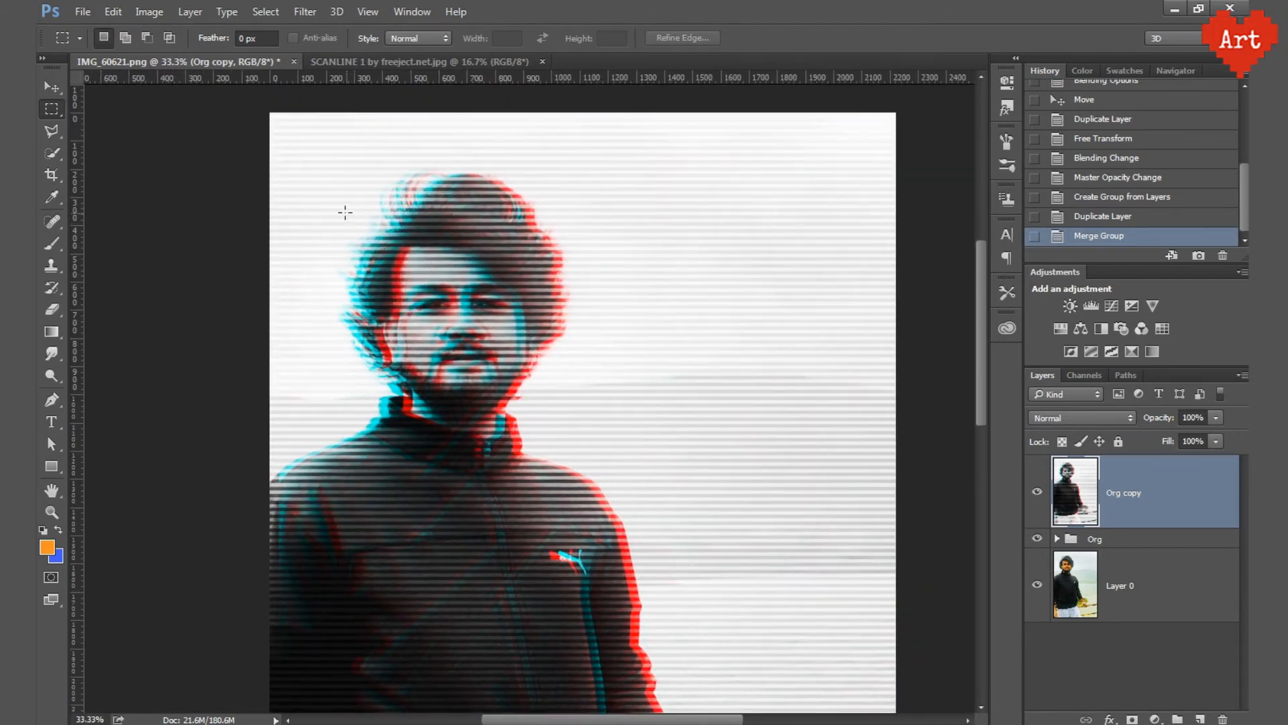
{"action": "left_click_drag", "start_coordinate": [340, 202], "coordinate": [563, 207]}
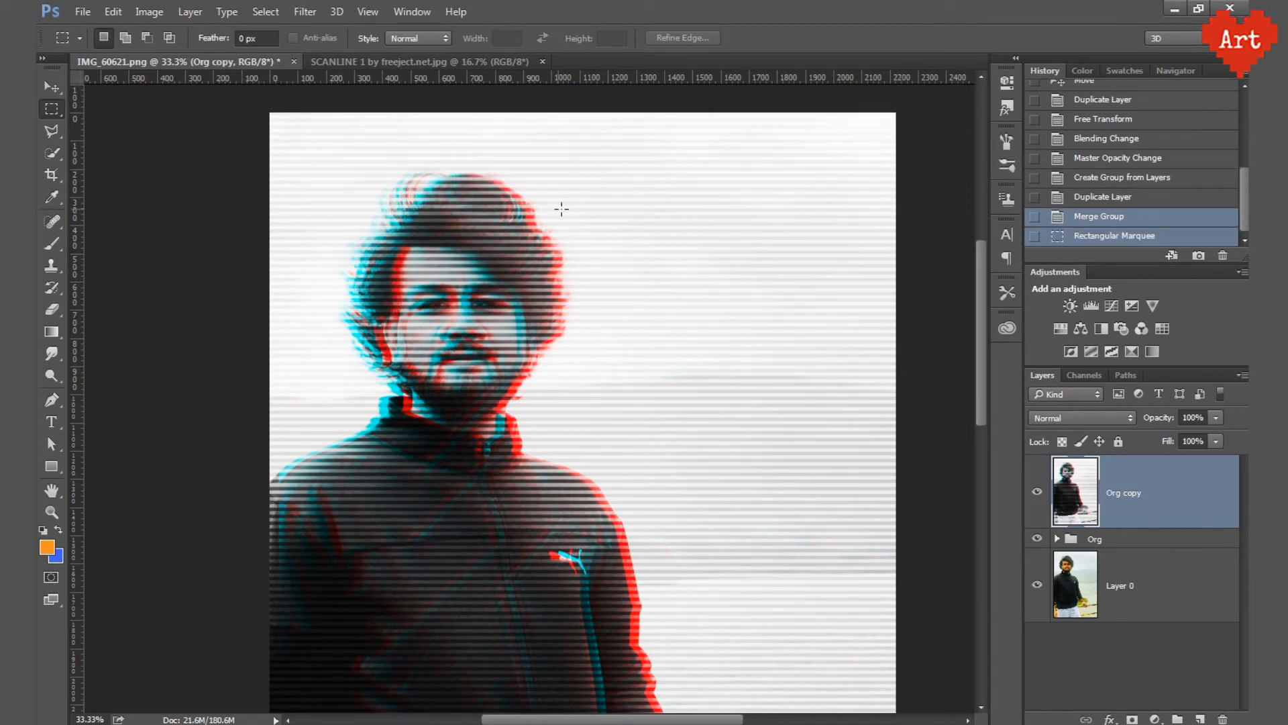
{"action": "left_click", "coordinate": [324, 208]}
{"action": "left_click_drag", "start_coordinate": [259, 192], "coordinate": [673, 200]}
{"action": "left_click_drag", "start_coordinate": [465, 199], "coordinate": [490, 199]}
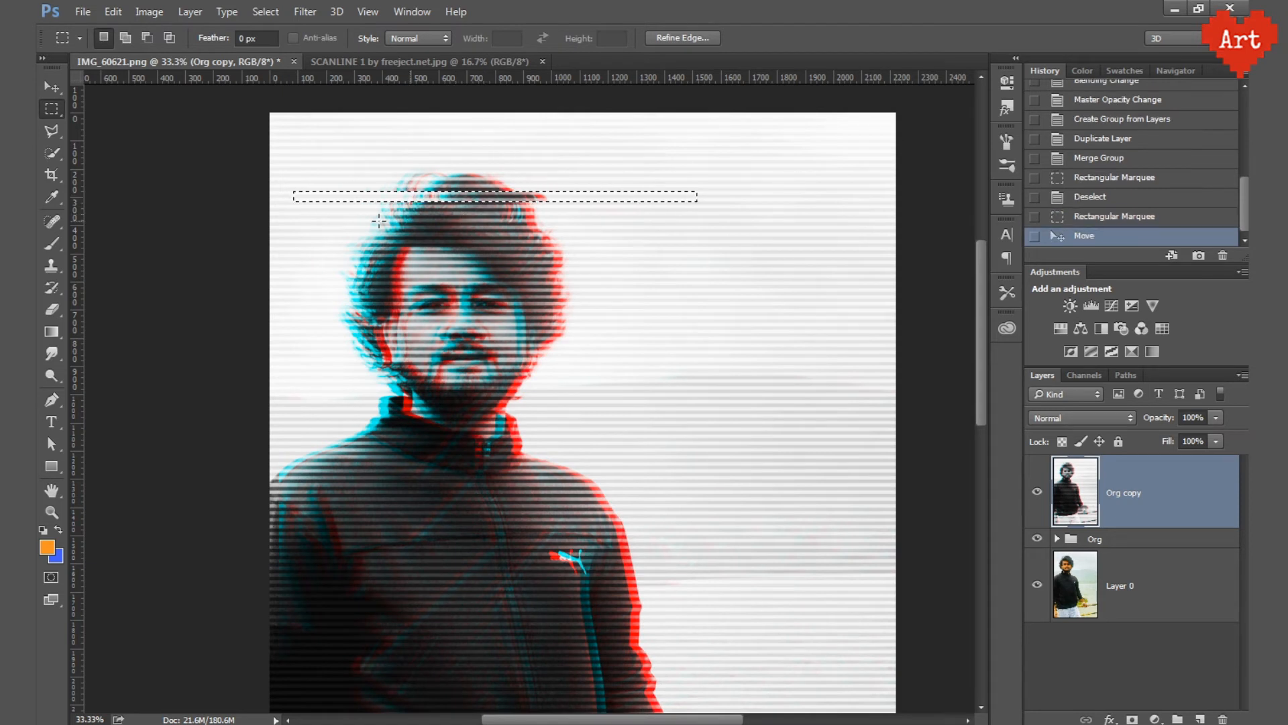
{"action": "key", "text": "ctrl+d"}
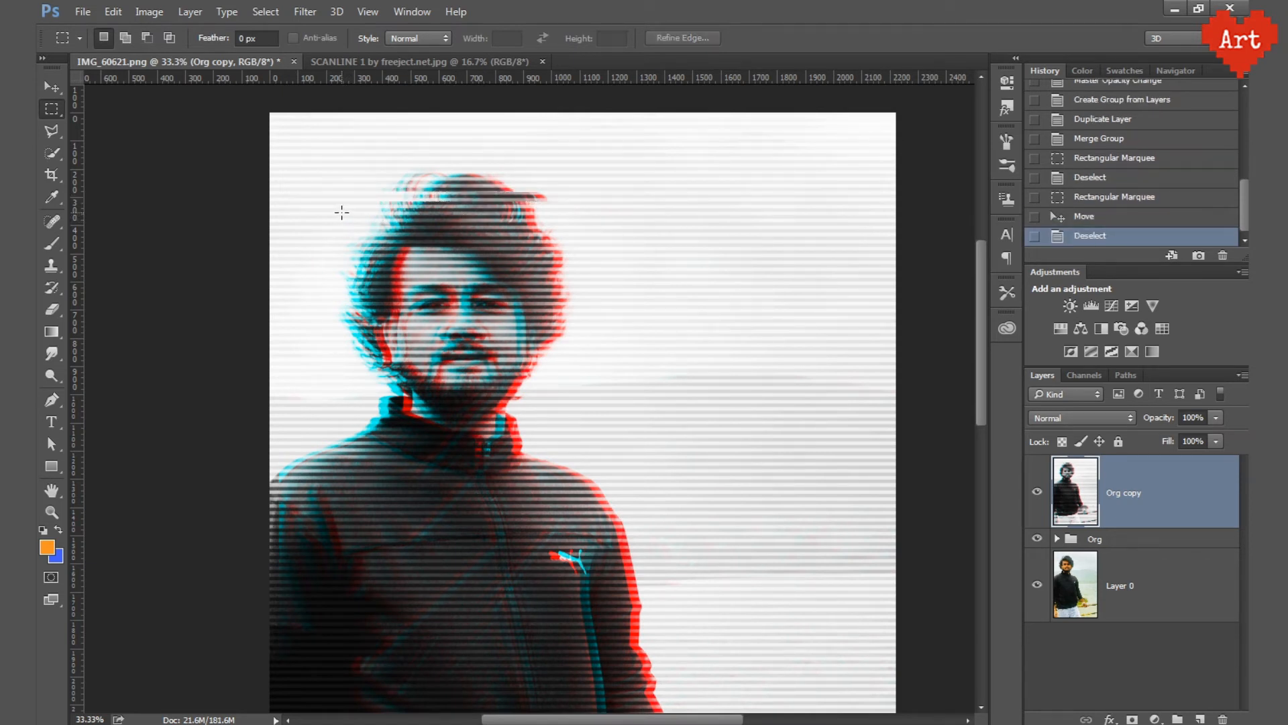
Shift more horizontal strips of different heights sideways across the hair and forehead, and clear the selection
{"action": "mouse_move", "coordinate": [341, 213]}
{"action": "left_mouse_down"}
{"action": "mouse_move", "coordinate": [532, 216]}
{"action": "mouse_move", "coordinate": [496, 216]}
{"action": "left_mouse_up"}
{"action": "left_click_drag", "start_coordinate": [279, 221], "coordinate": [557, 222]}
{"action": "mouse_move", "coordinate": [305, 247]}
{"action": "left_mouse_down"}
{"action": "mouse_move", "coordinate": [396, 267]}
{"action": "mouse_move", "coordinate": [659, 278]}
{"action": "left_mouse_up"}
{"action": "left_click", "coordinate": [271, 240]}
{"action": "left_click_drag", "start_coordinate": [419, 267], "coordinate": [431, 272]}
{"action": "left_click_drag", "start_coordinate": [268, 295], "coordinate": [648, 301]}
{"action": "left_click", "coordinate": [267, 317]}
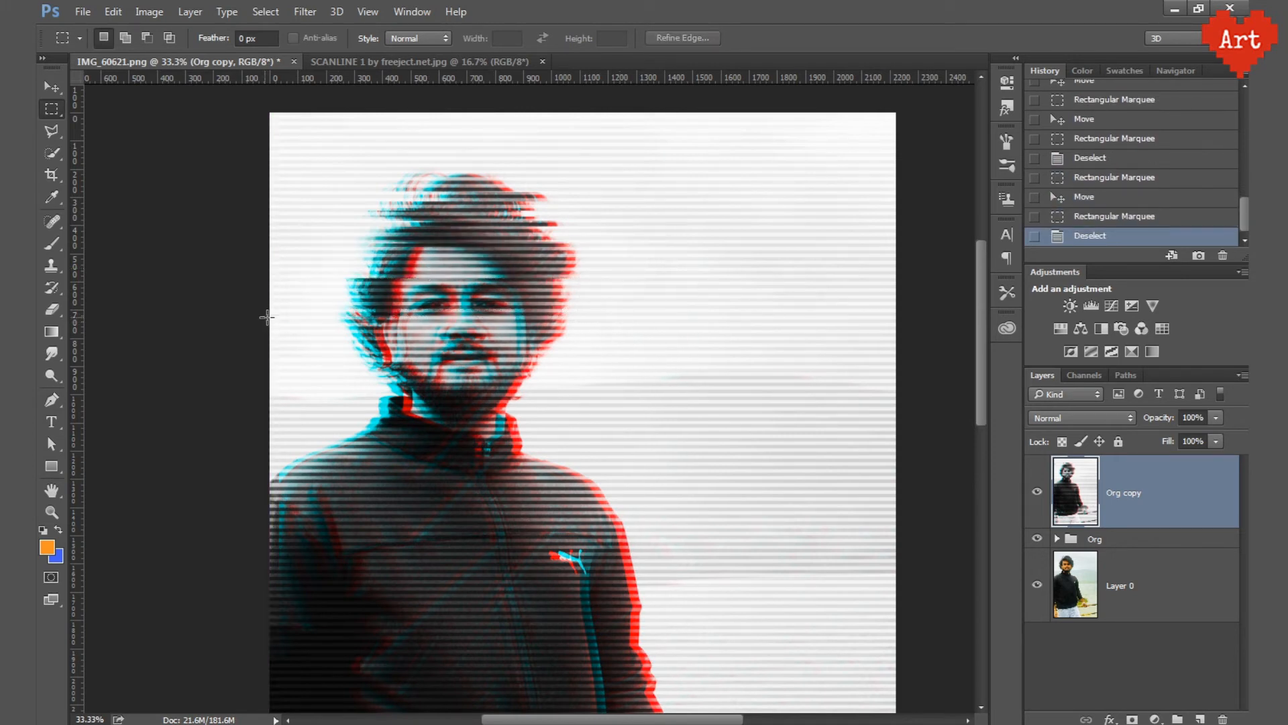
Shift a thin strip below the eyes right, and a thin chin strip and a taller shoulder band left
{"action": "left_click_drag", "start_coordinate": [267, 317], "coordinate": [641, 323]}
{"action": "left_click_drag", "start_coordinate": [469, 320], "coordinate": [481, 320]}
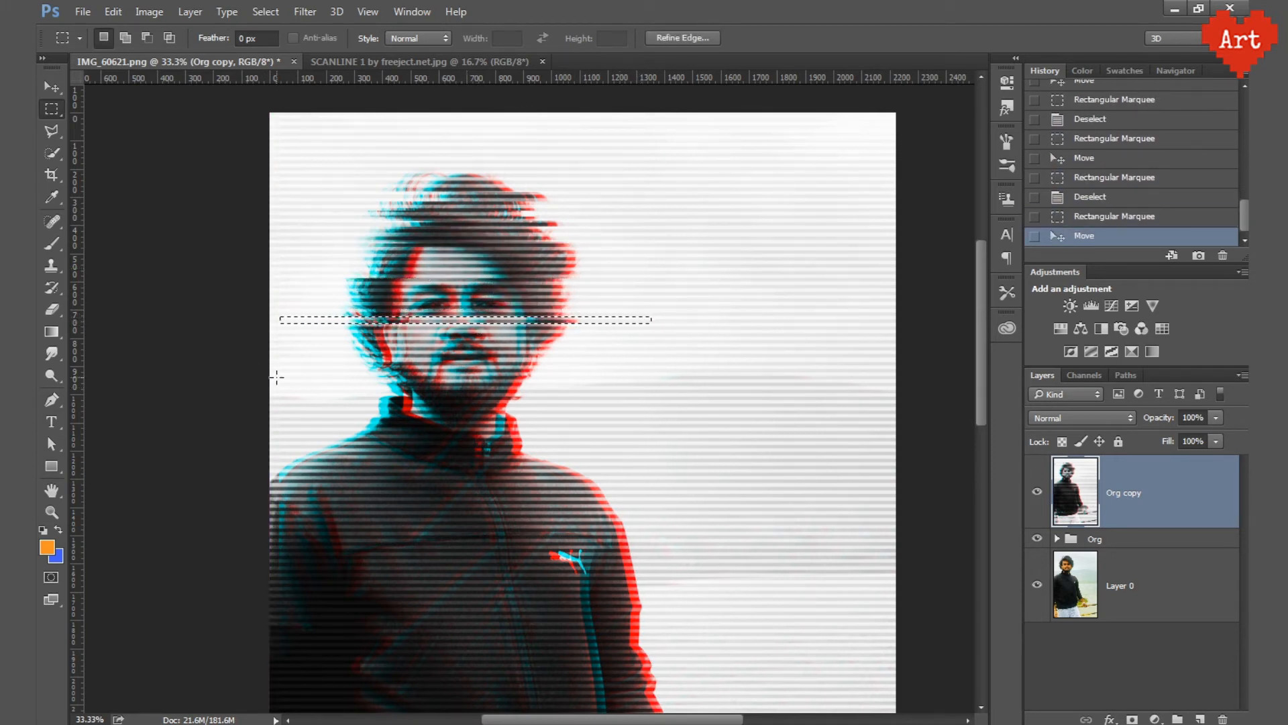
{"action": "left_click_drag", "start_coordinate": [276, 374], "coordinate": [665, 375]}
{"action": "left_click_drag", "start_coordinate": [478, 376], "coordinate": [450, 377]}
{"action": "left_click_drag", "start_coordinate": [269, 456], "coordinate": [789, 525]}
{"action": "left_click_drag", "start_coordinate": [618, 481], "coordinate": [602, 480]}
{"action": "scroll", "coordinate": [603, 480], "scroll_direction": "down", "scroll_amount": 2}
{"action": "key", "text": "ctrl+d"}
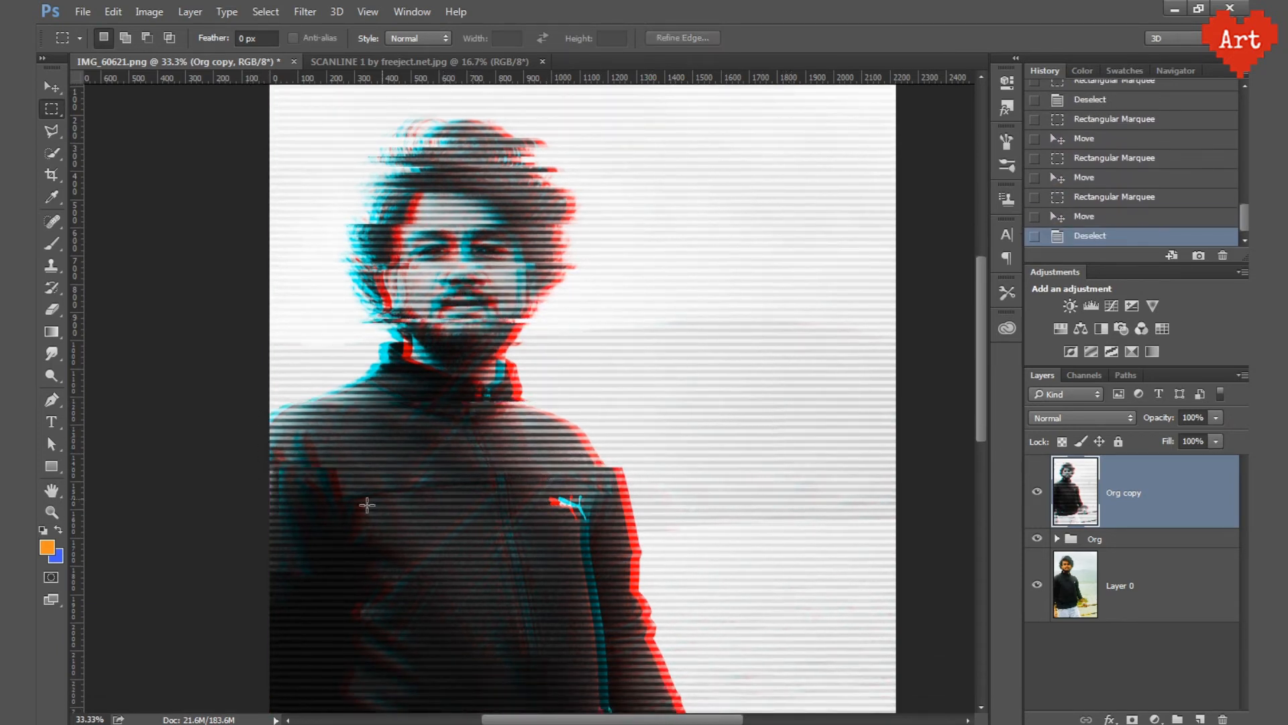
Shift a thin strip across the chest logo slightly right, and a taller torso band below it about 57 px right
{"action": "left_click_drag", "start_coordinate": [262, 497], "coordinate": [759, 502]}
{"action": "left_click_drag", "start_coordinate": [522, 497], "coordinate": [535, 496]}
{"action": "scroll", "coordinate": [536, 517], "scroll_direction": "down", "scroll_amount": 1}
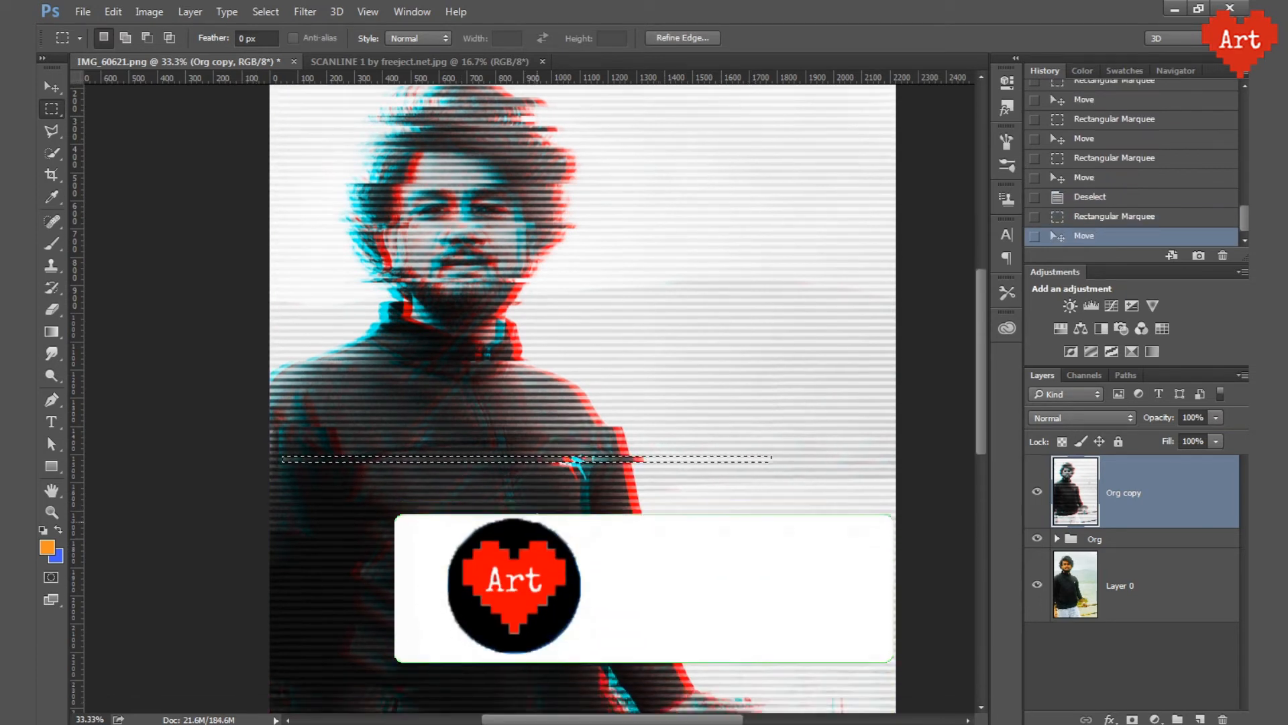
{"action": "scroll", "coordinate": [537, 403], "scroll_direction": "down", "scroll_amount": 2}
{"action": "key", "text": "ctrl+d"}
{"action": "mouse_move", "coordinate": [271, 402]}
{"action": "left_mouse_down"}
{"action": "mouse_move", "coordinate": [695, 454]}
{"action": "mouse_move", "coordinate": [699, 483]}
{"action": "left_mouse_up"}
{"action": "left_click_drag", "start_coordinate": [512, 454], "coordinate": [524, 456]}
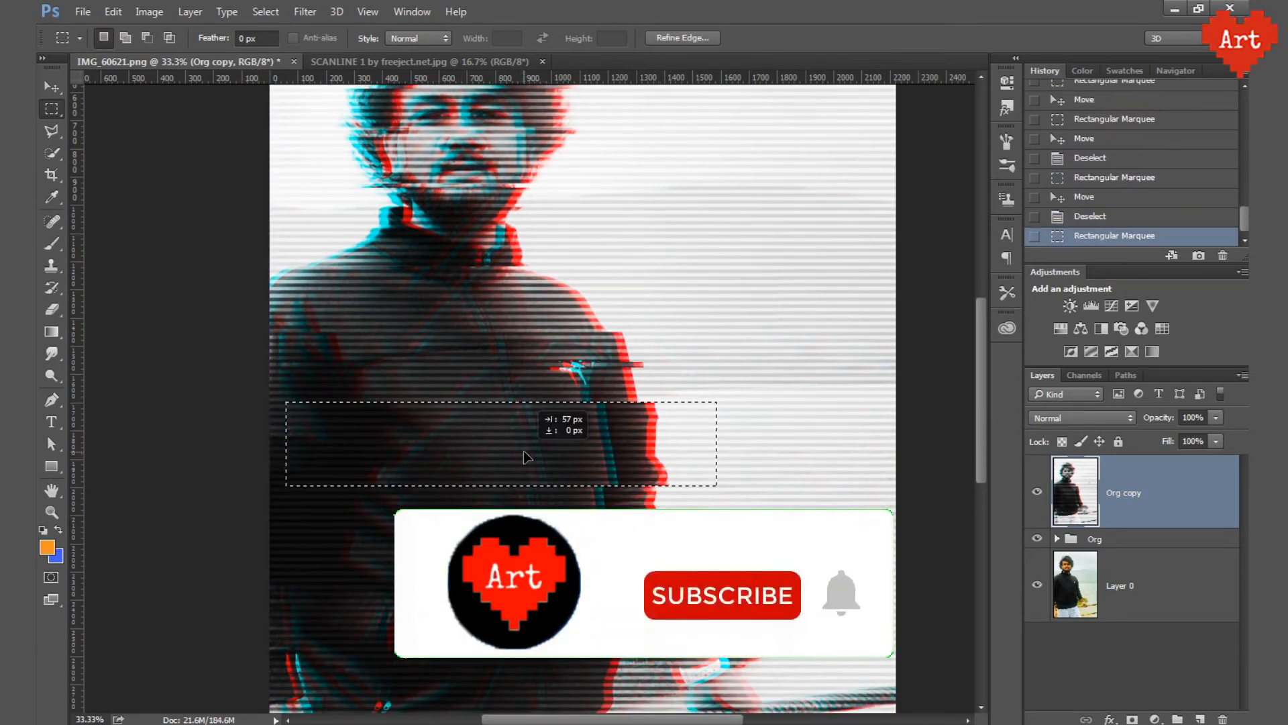
{"action": "scroll", "coordinate": [561, 406], "scroll_direction": "down", "scroll_amount": 3}
{"action": "key", "text": "ctrl+d"}
Shift a thin strip across the lower sleeve and a taller full-width band across the forearm to the right
{"action": "left_click_drag", "start_coordinate": [261, 427], "coordinate": [704, 434]}
{"action": "left_click_drag", "start_coordinate": [540, 431], "coordinate": [569, 430]}
{"action": "scroll", "coordinate": [523, 481], "scroll_direction": "down", "scroll_amount": 3}
{"action": "left_click_drag", "start_coordinate": [260, 470], "coordinate": [915, 537]}
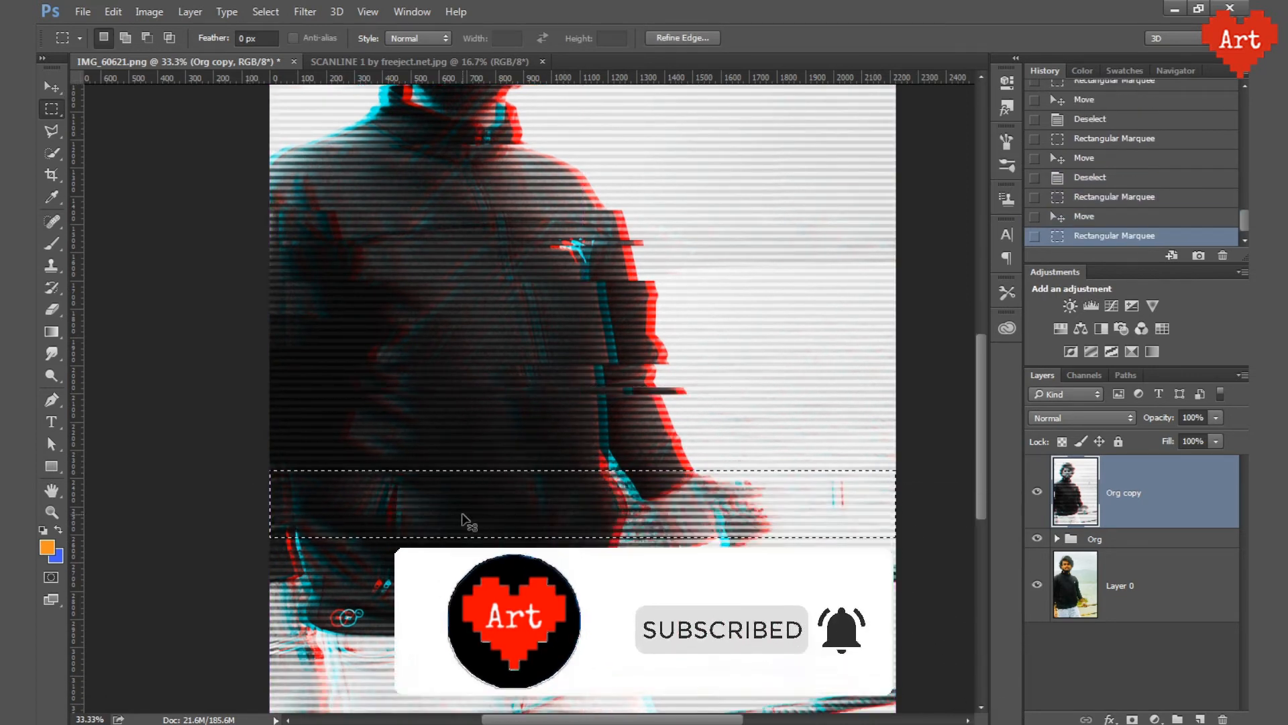
{"action": "left_click_drag", "start_coordinate": [463, 520], "coordinate": [484, 518]}
{"action": "scroll", "coordinate": [552, 503], "scroll_direction": "down", "scroll_amount": 2}
{"action": "key", "text": "ctrl+d"}
Shift several full-width strips across the hand, waist and jacket hem slightly right, and clear the selection
{"action": "mouse_move", "coordinate": [262, 537]}
{"action": "left_mouse_down"}
{"action": "mouse_move", "coordinate": [863, 513]}
{"action": "mouse_move", "coordinate": [897, 527]}
{"action": "left_mouse_up"}
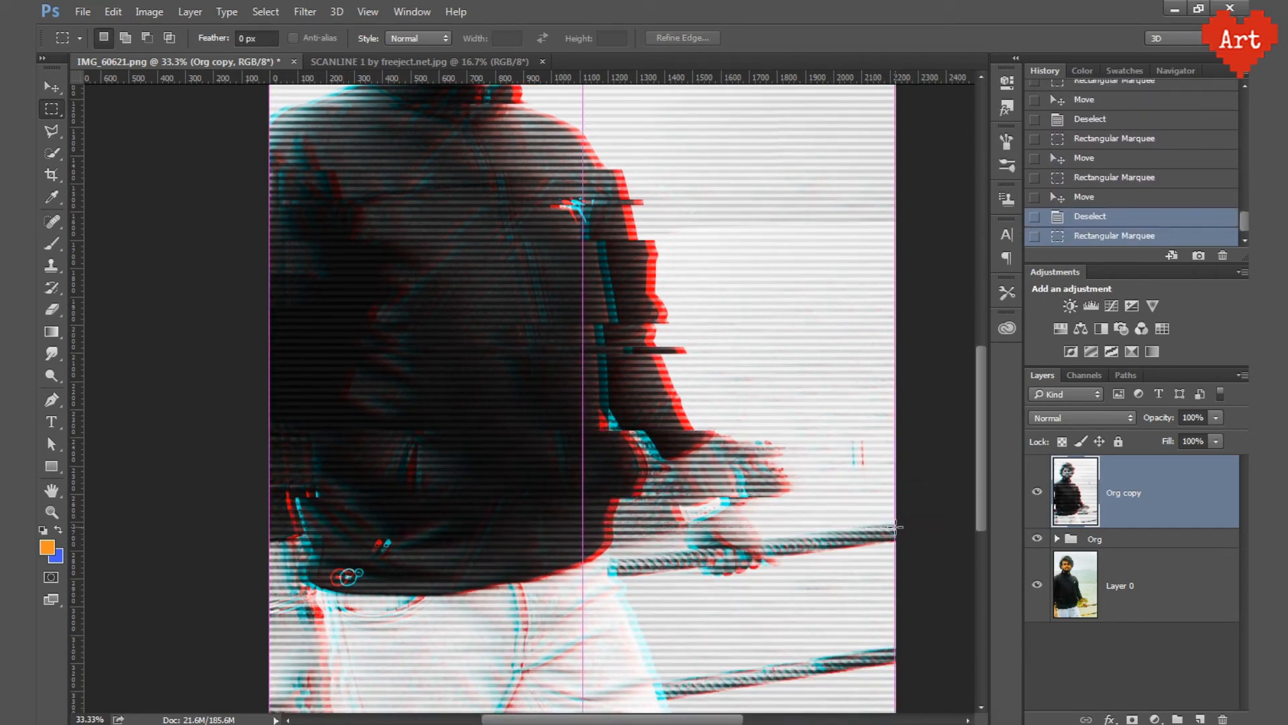
{"action": "left_click_drag", "start_coordinate": [723, 526], "coordinate": [737, 526]}
{"action": "scroll", "coordinate": [711, 528], "scroll_direction": "down", "scroll_amount": 2}
{"action": "left_click_drag", "start_coordinate": [249, 527], "coordinate": [901, 585]}
{"action": "left_click_drag", "start_coordinate": [491, 551], "coordinate": [504, 555]}
{"action": "left_click_drag", "start_coordinate": [259, 481], "coordinate": [907, 488]}
{"action": "scroll", "coordinate": [521, 466], "scroll_direction": "up", "scroll_amount": 10}
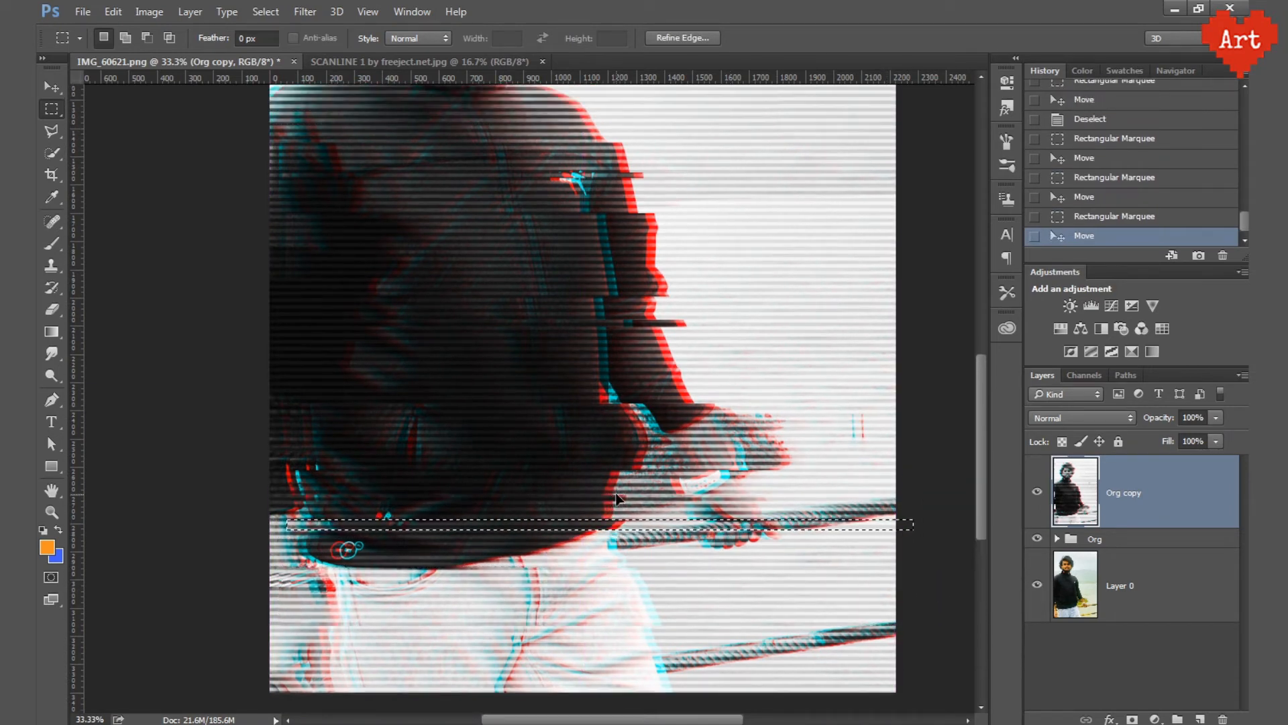
{"action": "key", "text": "ctrl+d"}
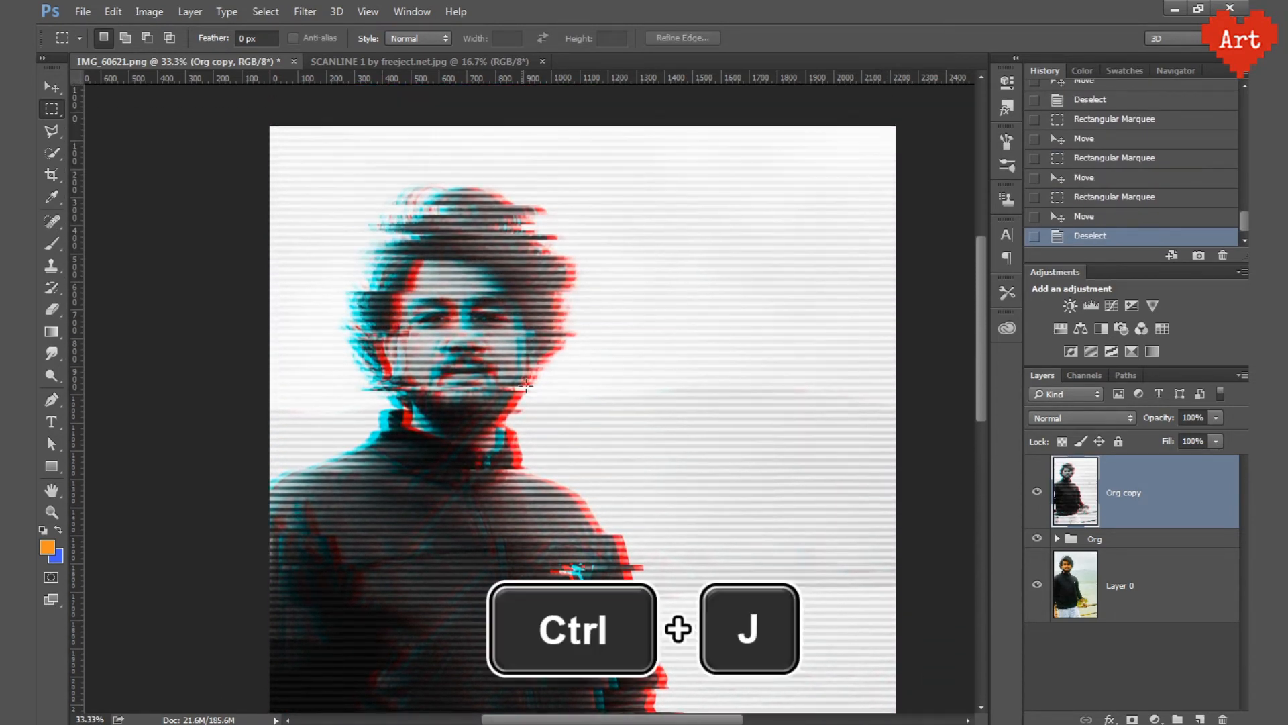
Copy a small fragment of the hair's upper right edge onto a new layer and move it outward to the right
{"action": "left_click", "coordinate": [591, 397], "text": "ctrl"}
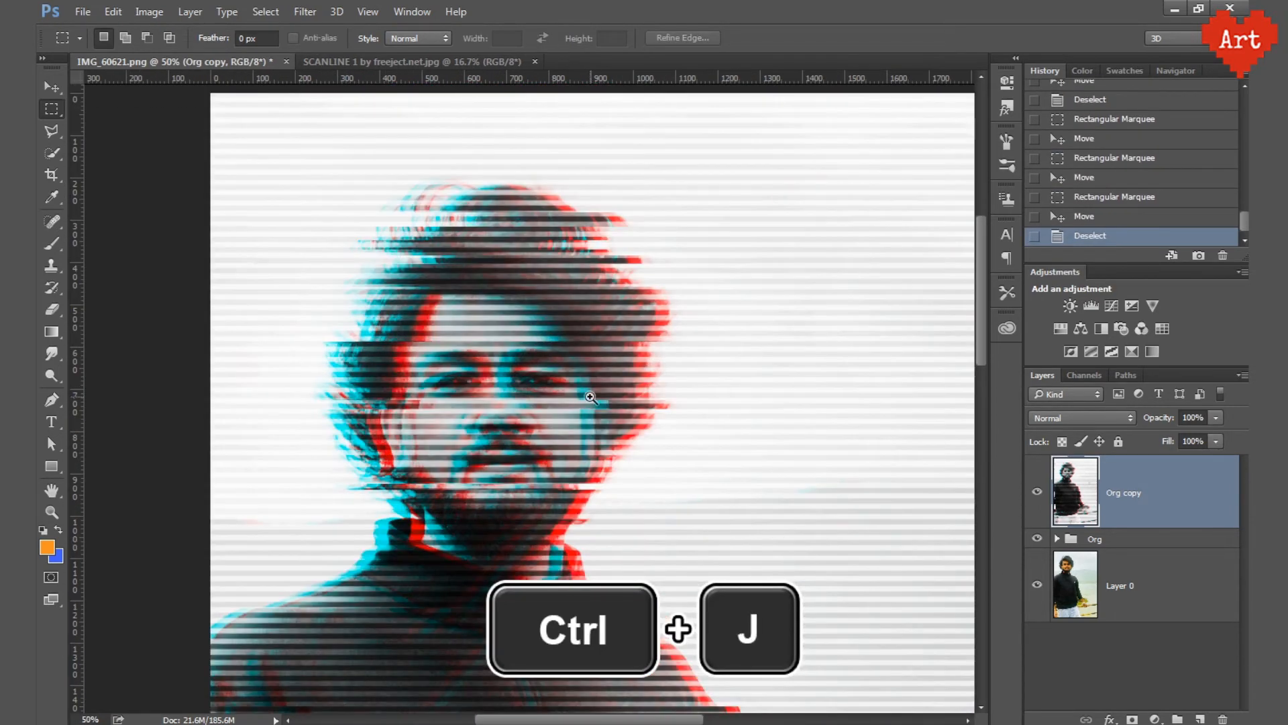
{"action": "mouse_move", "coordinate": [607, 210]}
{"action": "left_mouse_down"}
{"action": "mouse_move", "coordinate": [632, 229]}
{"action": "mouse_move", "coordinate": [636, 216]}
{"action": "mouse_move", "coordinate": [681, 222]}
{"action": "left_mouse_up"}
{"action": "key", "text": "ctrl+j"}
{"action": "key", "text": "ctrl+t"}
{"action": "left_click", "coordinate": [781, 39]}
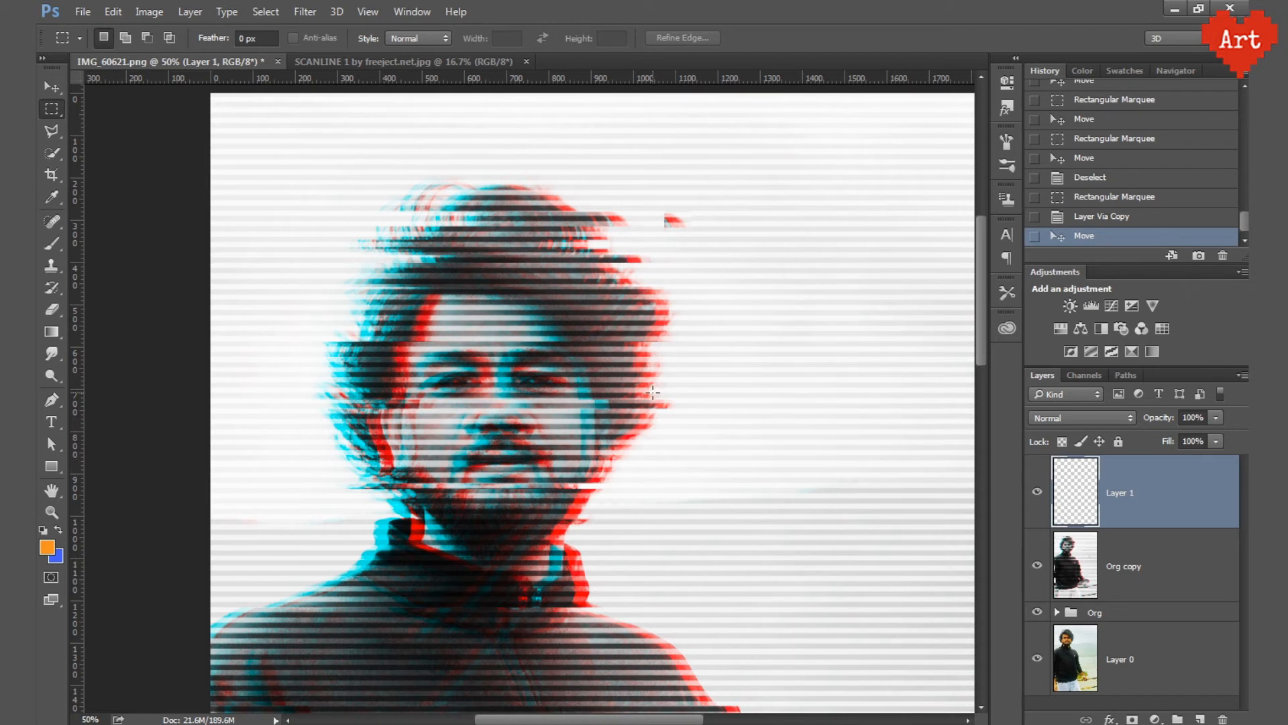
Copy small fragments from the head's right and left edges at cheek level onto new layers and move them outward
{"action": "mouse_move", "coordinate": [652, 392]}
{"action": "left_mouse_down"}
{"action": "mouse_move", "coordinate": [671, 411]}
{"action": "mouse_move", "coordinate": [735, 407]}
{"action": "left_mouse_up"}
{"action": "key", "text": "ctrl+j"}
{"action": "left_click", "coordinate": [1141, 629]}
{"action": "mouse_move", "coordinate": [301, 387]}
{"action": "left_mouse_down"}
{"action": "mouse_move", "coordinate": [329, 401]}
{"action": "mouse_move", "coordinate": [262, 396]}
{"action": "left_mouse_up"}
{"action": "key", "text": "ctrl+j"}
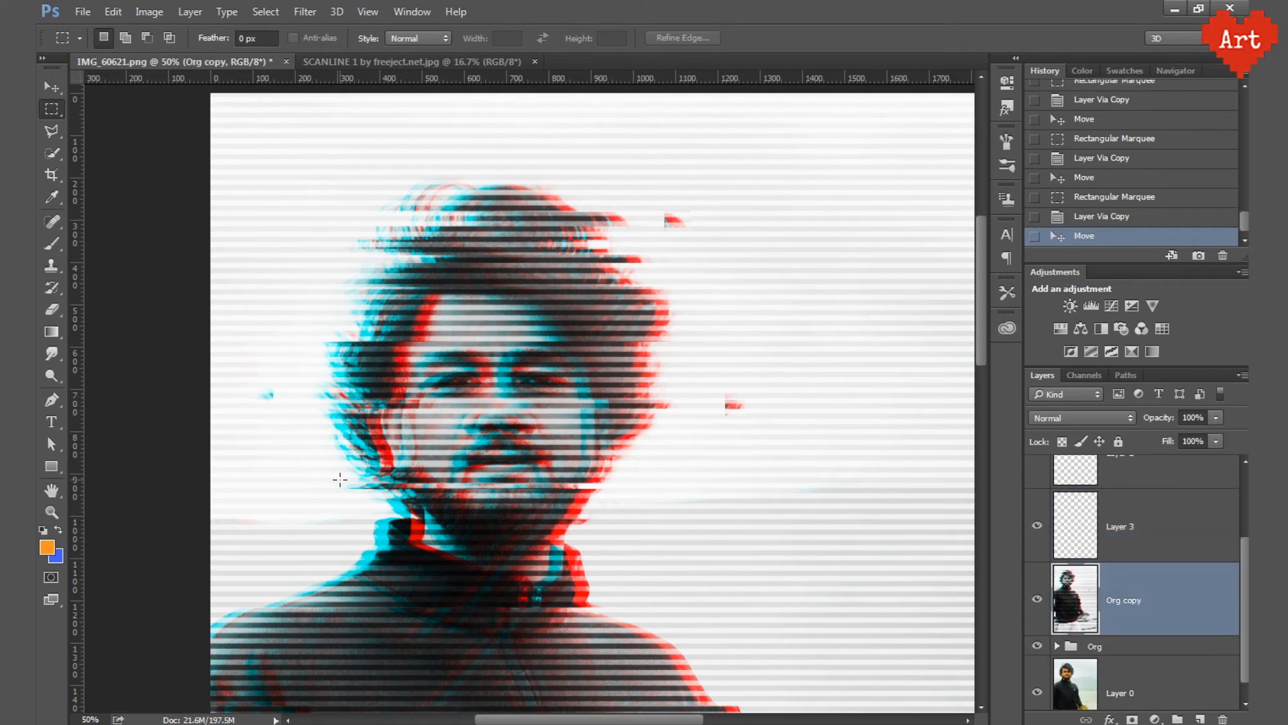
Copy small fragments of Org copy from the left jaw and left hair edges onto new layers and move them outward
{"action": "mouse_move", "coordinate": [340, 480]}
{"action": "left_mouse_down"}
{"action": "mouse_move", "coordinate": [374, 500]}
{"action": "mouse_move", "coordinate": [299, 481]}
{"action": "left_mouse_up"}
{"action": "key", "text": "ctrl+j"}
{"action": "key", "text": "alt+["}
{"action": "mouse_move", "coordinate": [331, 276]}
{"action": "left_mouse_down"}
{"action": "mouse_move", "coordinate": [367, 285]}
{"action": "mouse_move", "coordinate": [287, 279]}
{"action": "mouse_move", "coordinate": [315, 281]}
{"action": "left_mouse_up"}
{"action": "key", "text": "ctrl+j"}
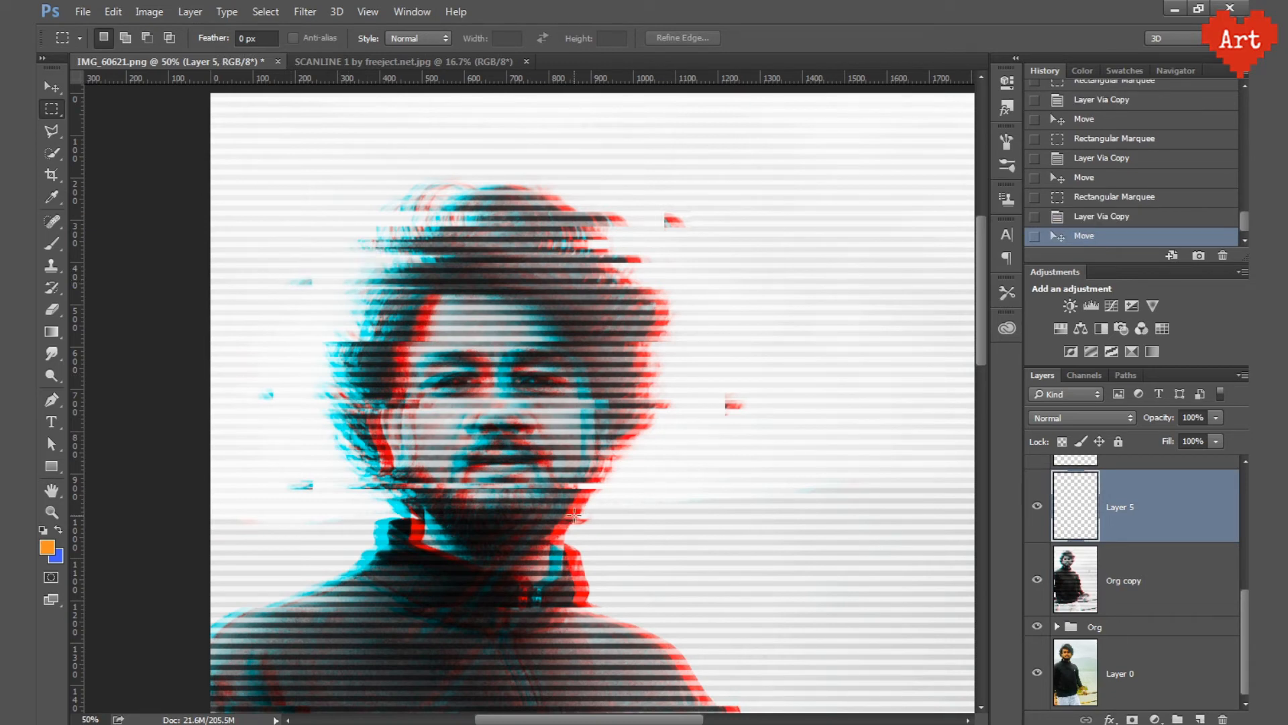
Copy a small fragment of Org copy at the right side of the neck onto a new layer and move it right
{"action": "mouse_move", "coordinate": [574, 516]}
{"action": "left_mouse_down"}
{"action": "mouse_move", "coordinate": [662, 522]}
{"action": "mouse_move", "coordinate": [632, 524]}
{"action": "left_mouse_up"}
{"action": "key", "text": "alt+["}
{"action": "key", "text": "ctrl+j"}
Copy a fragment of the shifted strip at the sleeve's right edge, level with the chest logo, and move it right
{"action": "key", "text": "ctrl+minus"}
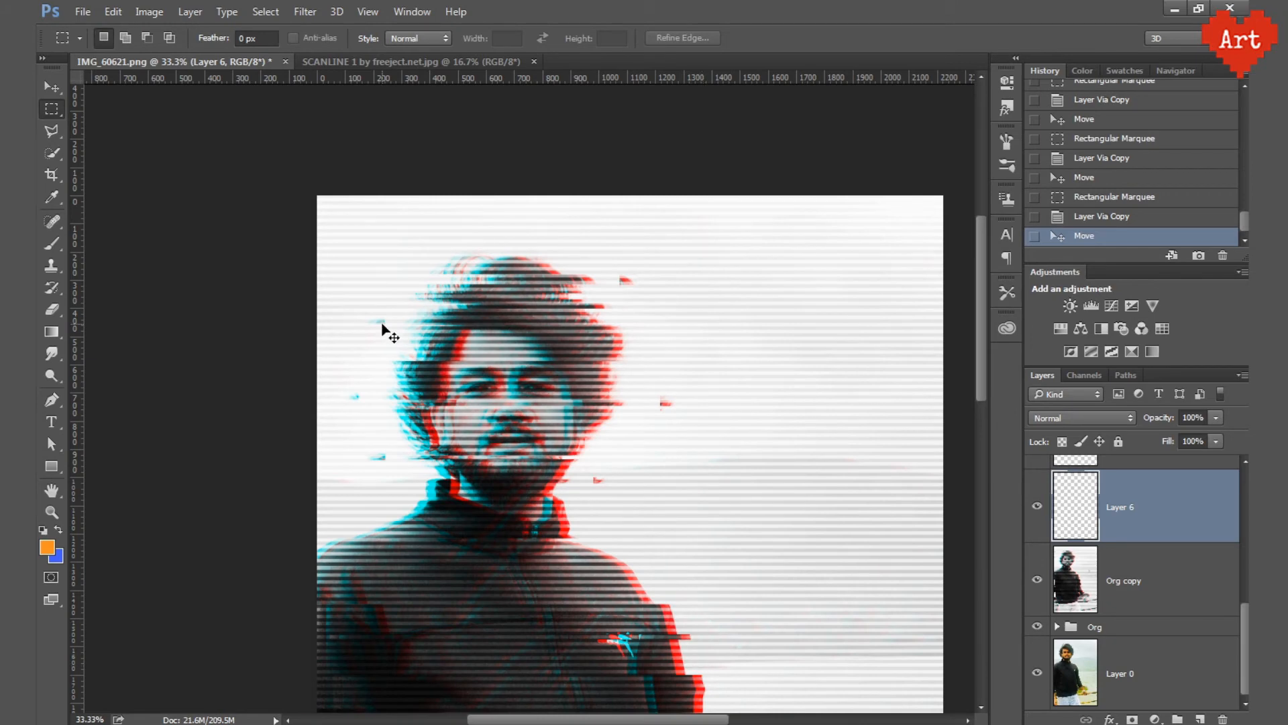
{"action": "key", "text": "ctrl+plus"}
{"action": "key", "text": "ctrl+plus"}
{"action": "key", "text": "alt+["}
{"action": "left_click_drag", "start_coordinate": [661, 602], "coordinate": [801, 612]}
{"action": "key", "text": "ctrl+j"}
{"action": "key", "text": "ctrl+0"}
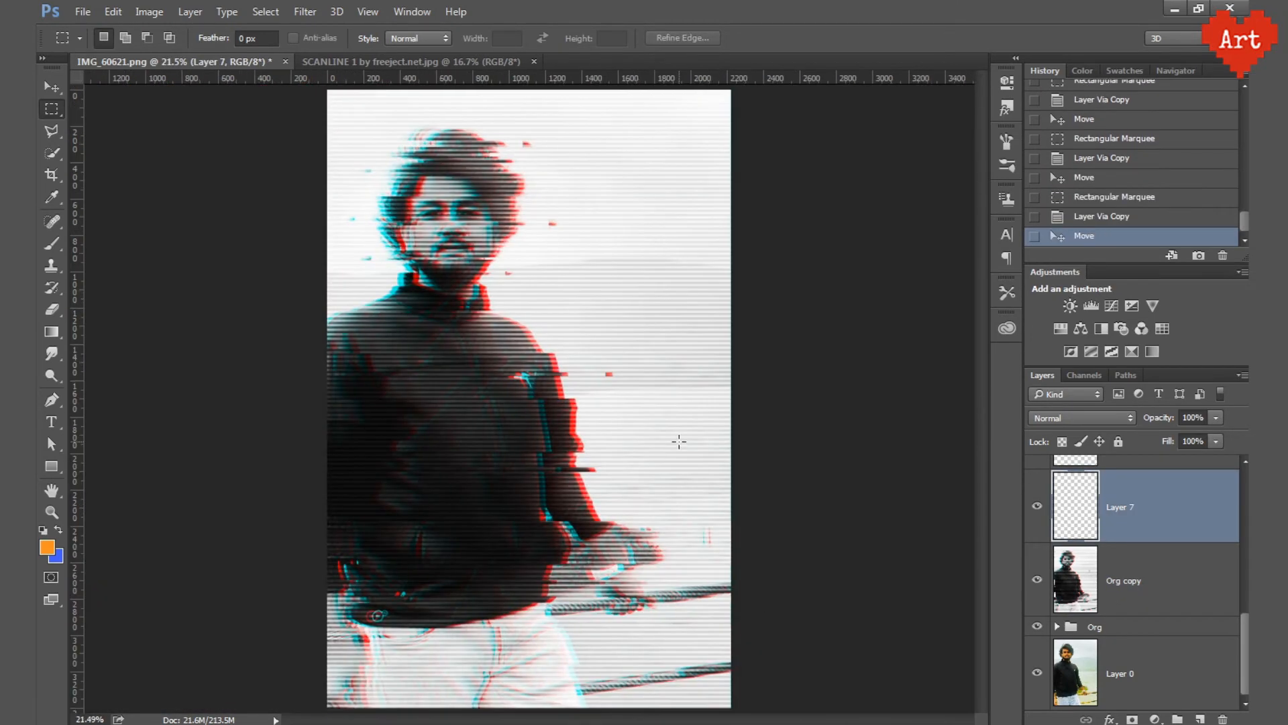
Group Org copy and all the fragment layers up to Layer 1 as Final, and merge the group into one layer
{"action": "left_click", "coordinate": [1171, 602]}
{"action": "scroll", "coordinate": [1173, 601], "scroll_direction": "up", "scroll_amount": 5}
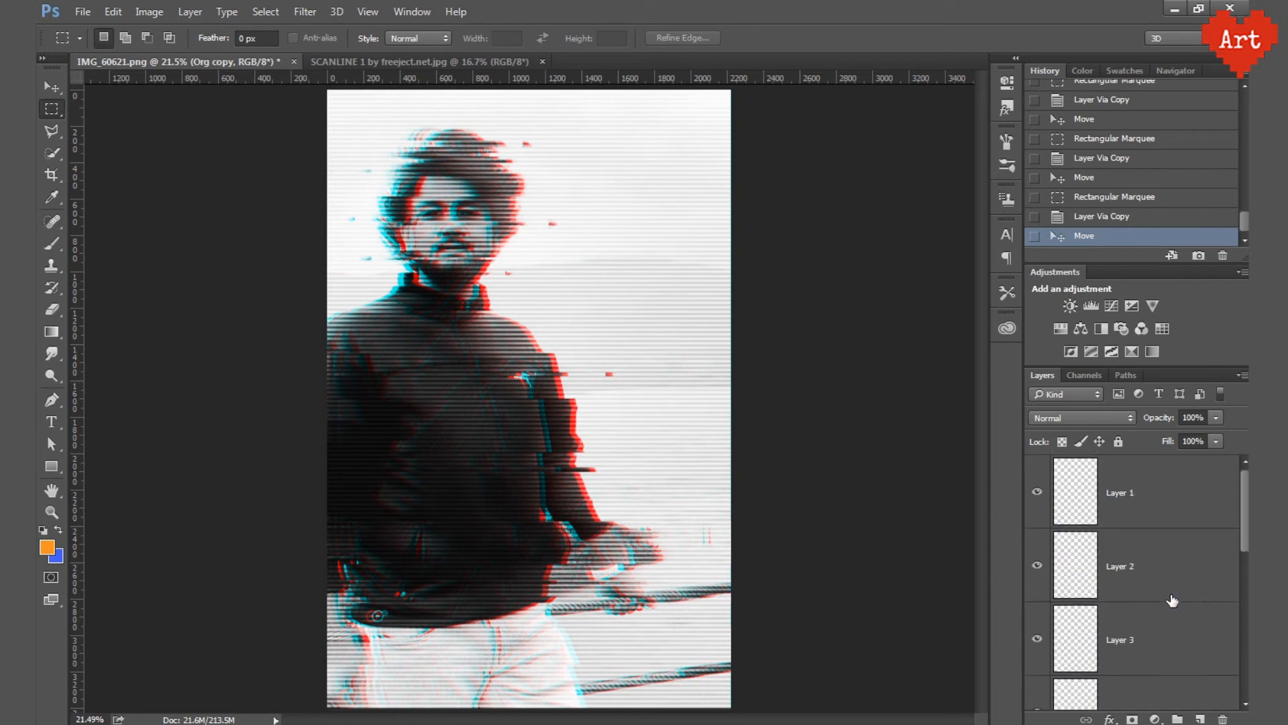
{"action": "left_click", "coordinate": [1165, 492], "text": "shift"}
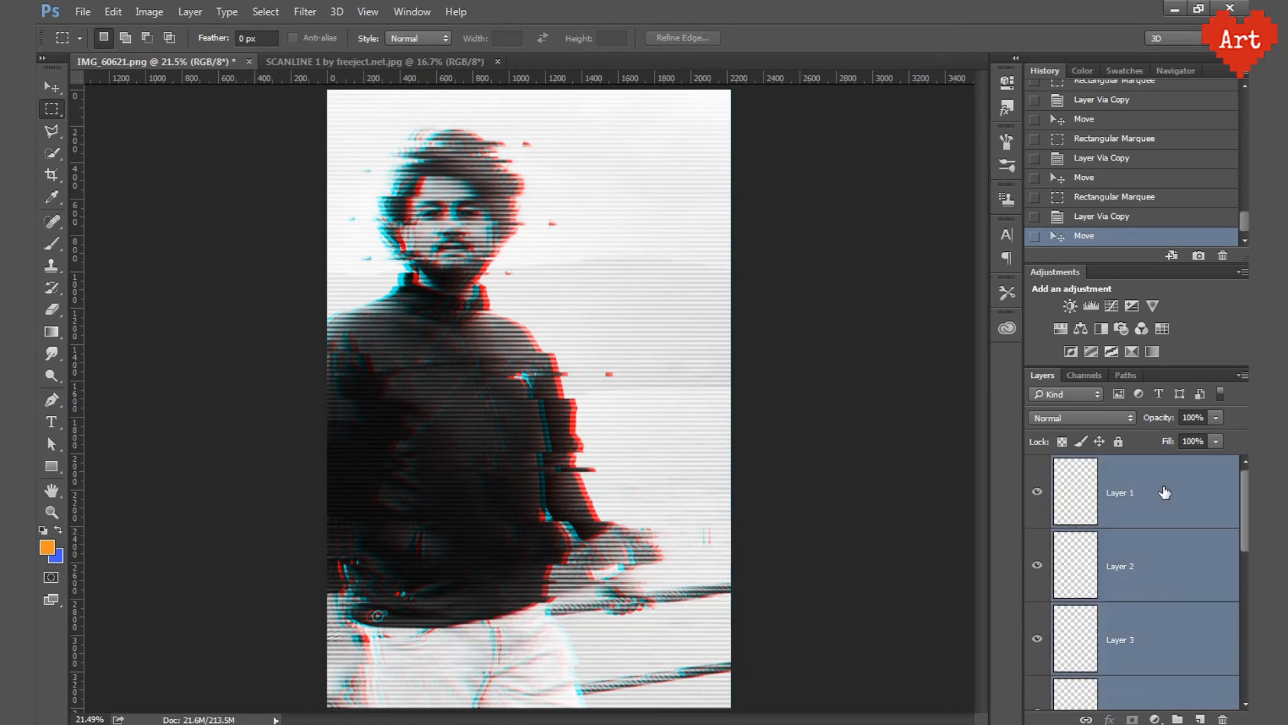
{"action": "left_click", "coordinate": [1242, 375]}
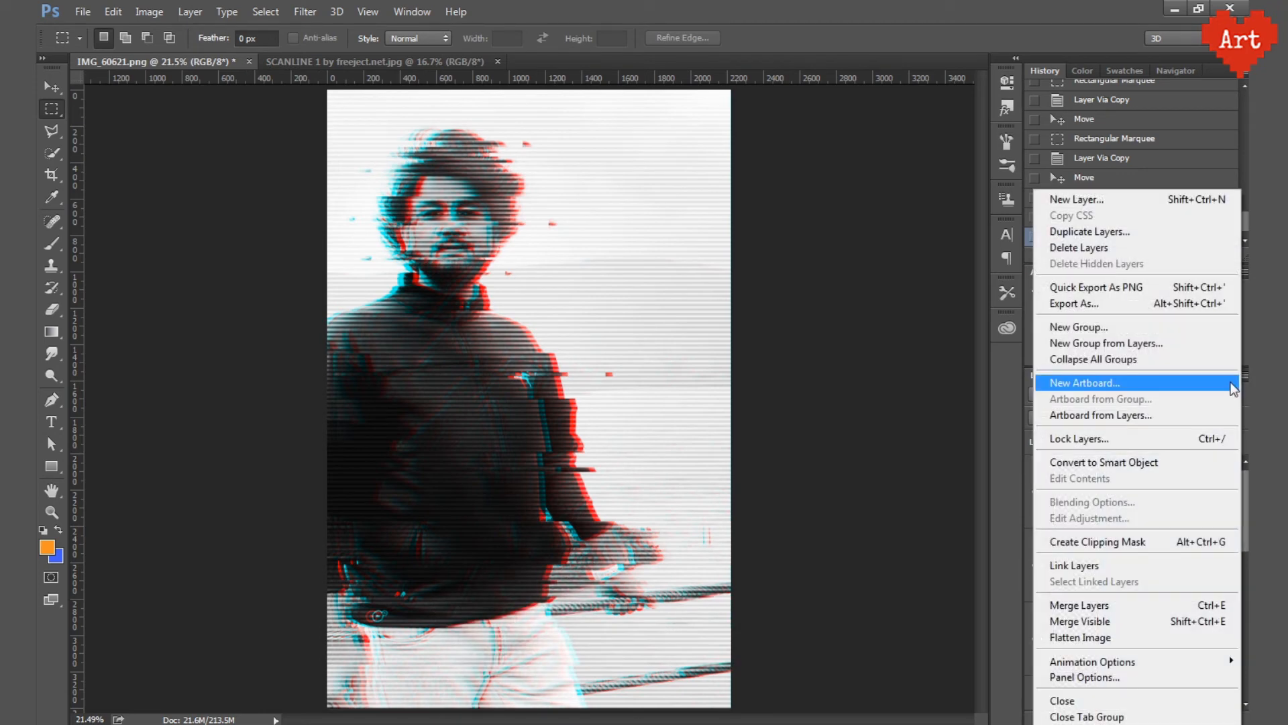
{"action": "left_click", "coordinate": [1117, 259]}
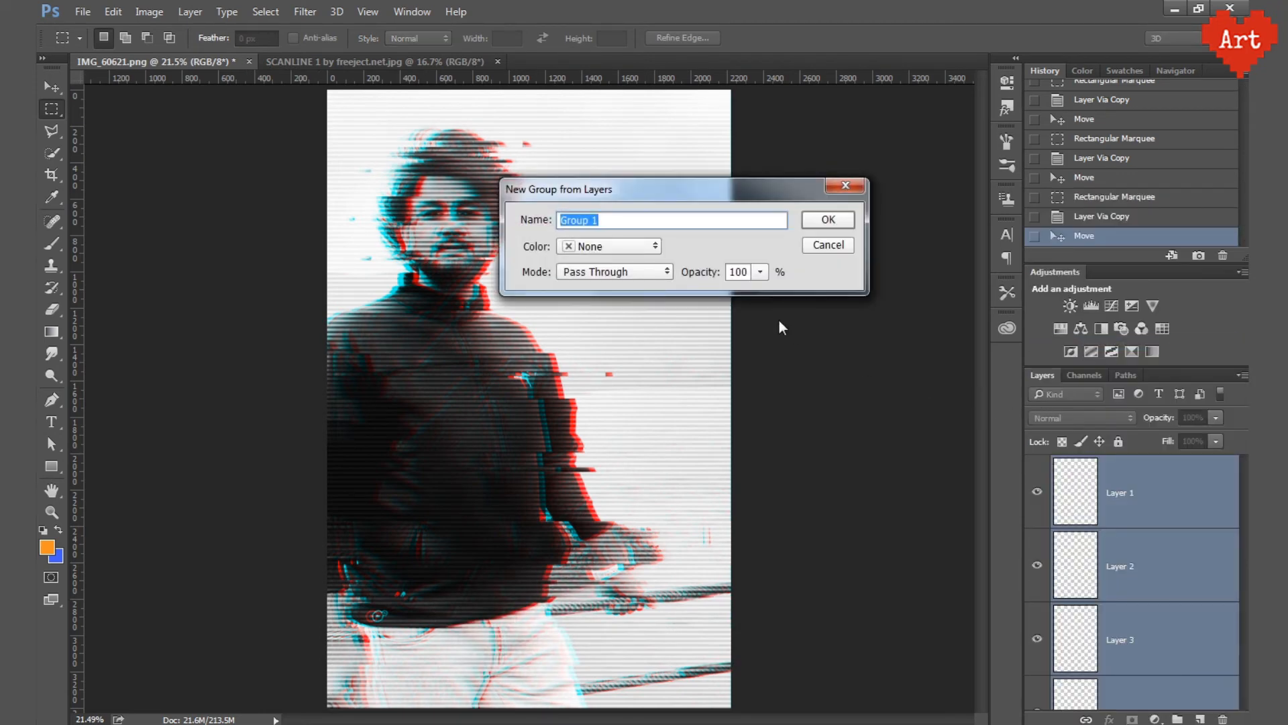
{"action": "type", "text": "Final"}
{"action": "key", "text": "Return"}
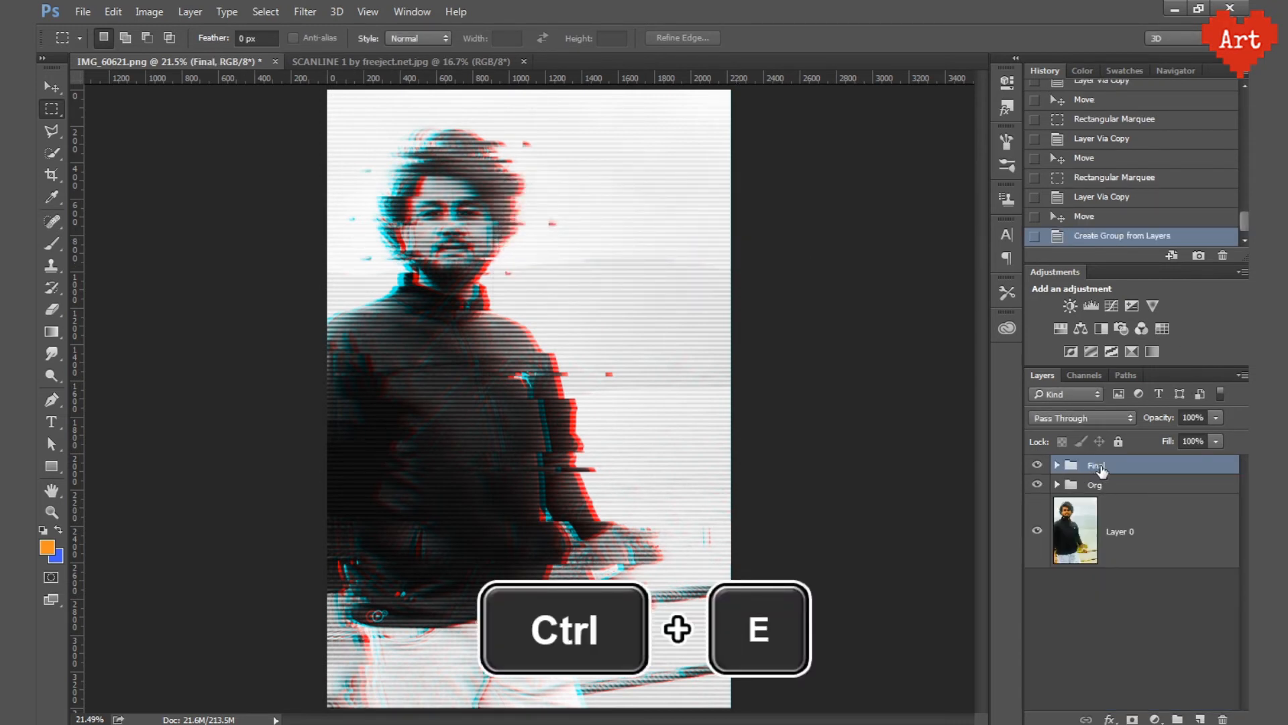
{"action": "key", "text": "ctrl+e"}
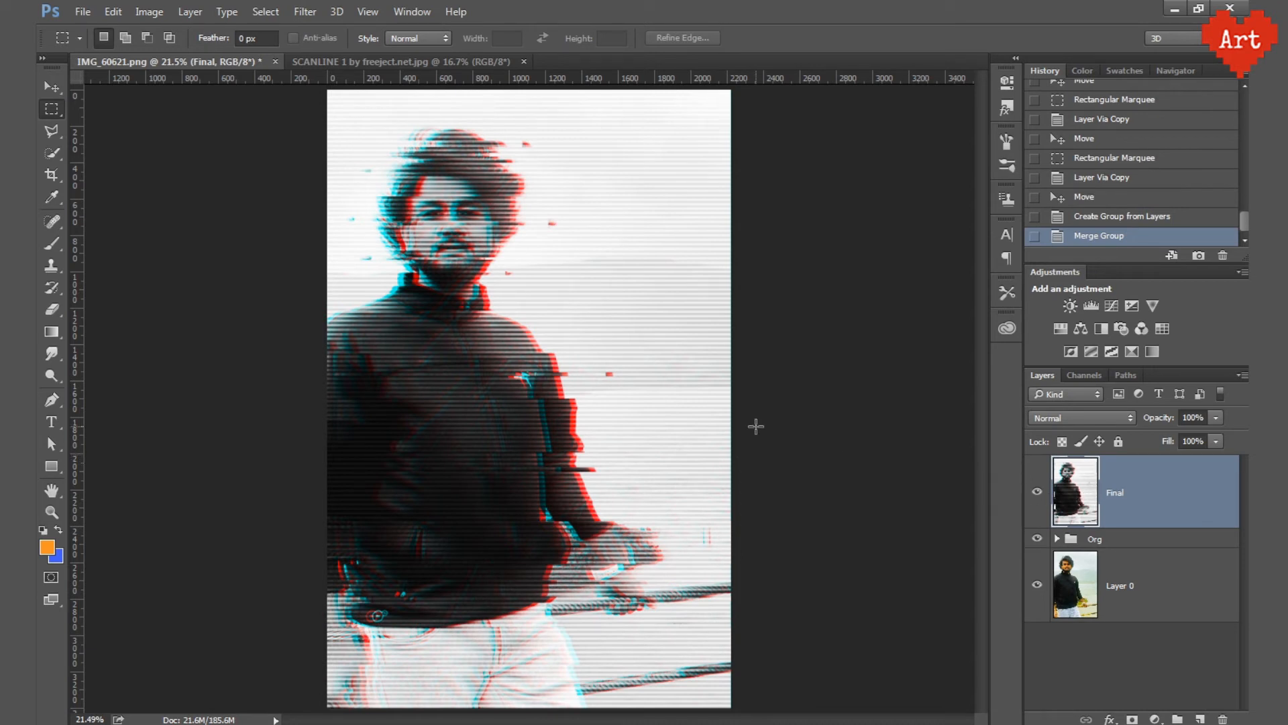
Apply the Camera Raw Filter to the Final layer with the Vibrance increased
{"action": "left_click", "coordinate": [304, 12]}
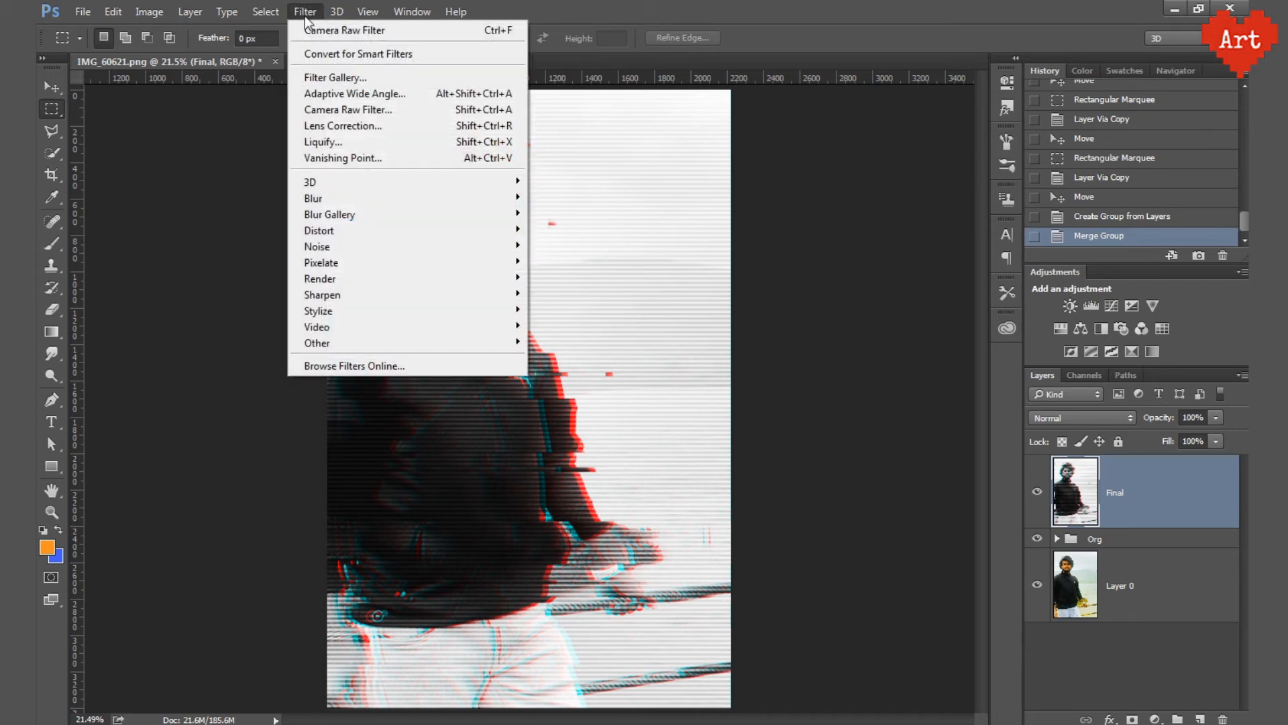
{"action": "left_click", "coordinate": [340, 108]}
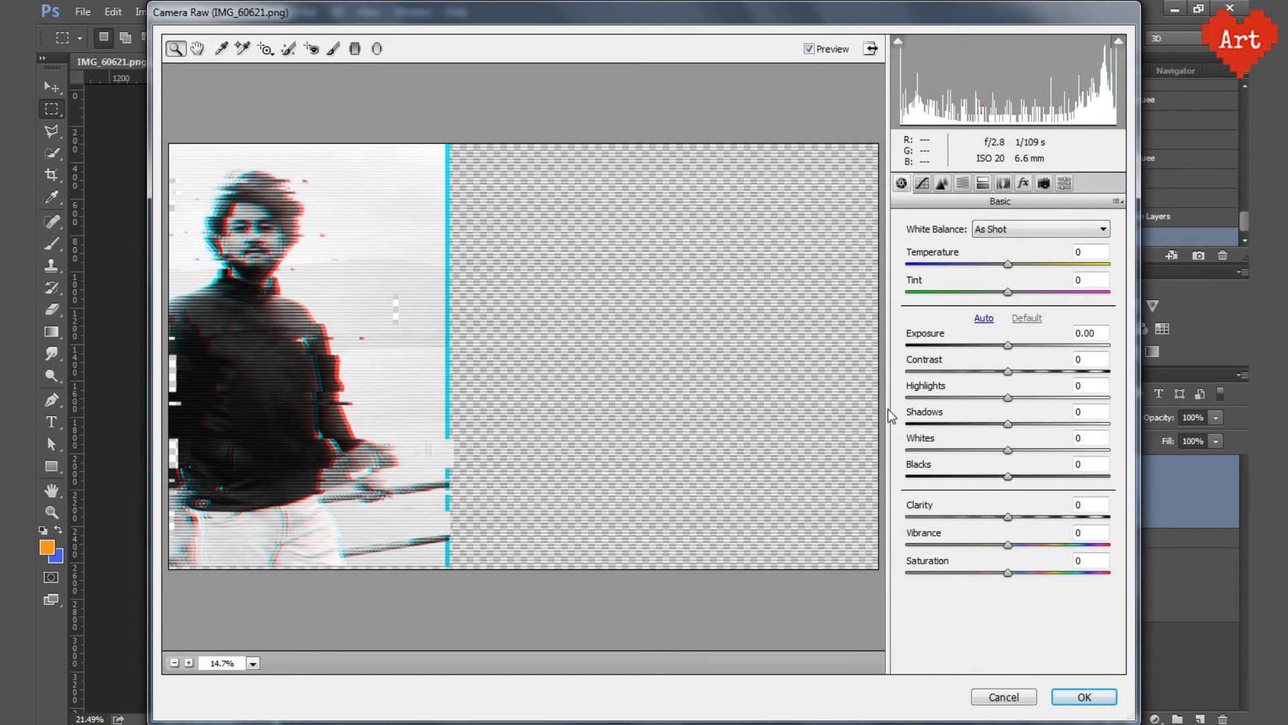
{"action": "mouse_move", "coordinate": [1009, 544]}
{"action": "left_mouse_down"}
{"action": "mouse_move", "coordinate": [1020, 573]}
{"action": "mouse_move", "coordinate": [1031, 549]}
{"action": "left_mouse_up"}
{"action": "left_click", "coordinate": [1080, 696]}
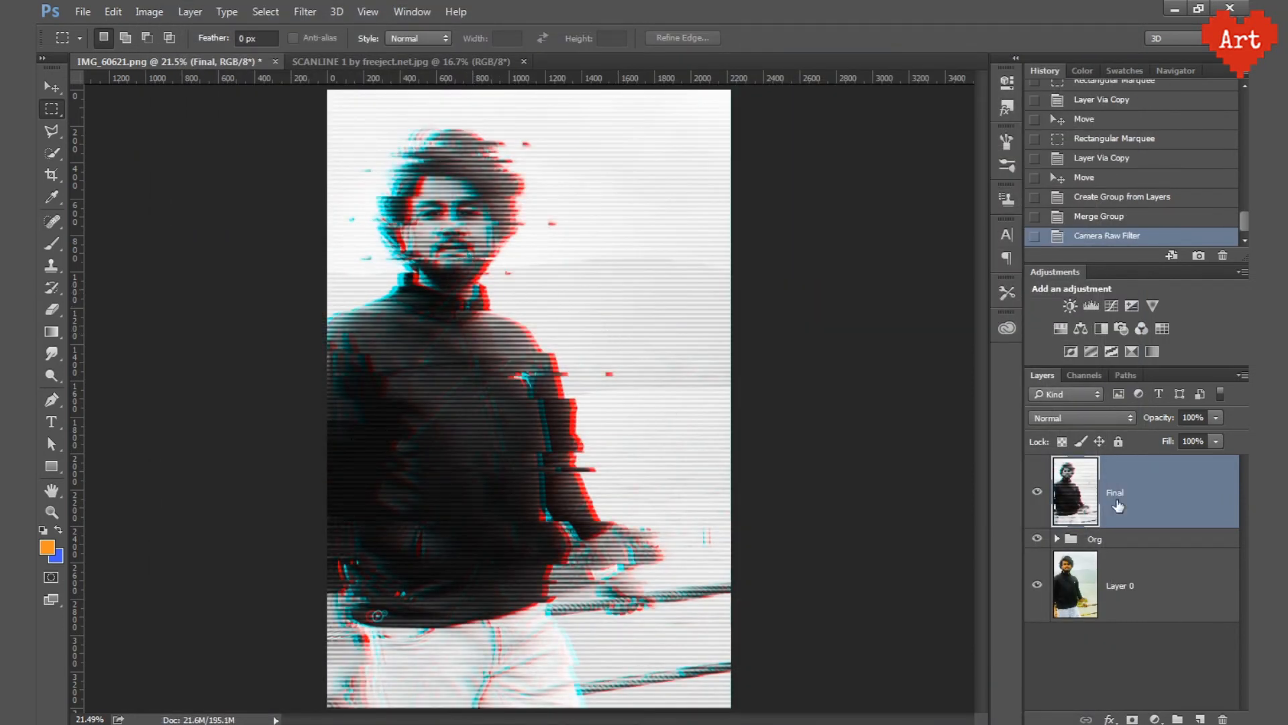
Add a Gradient Fill layer above Final using the gray-to-transparent preset with Radial style and Reverse enabled
{"action": "left_click", "coordinate": [1156, 719]}
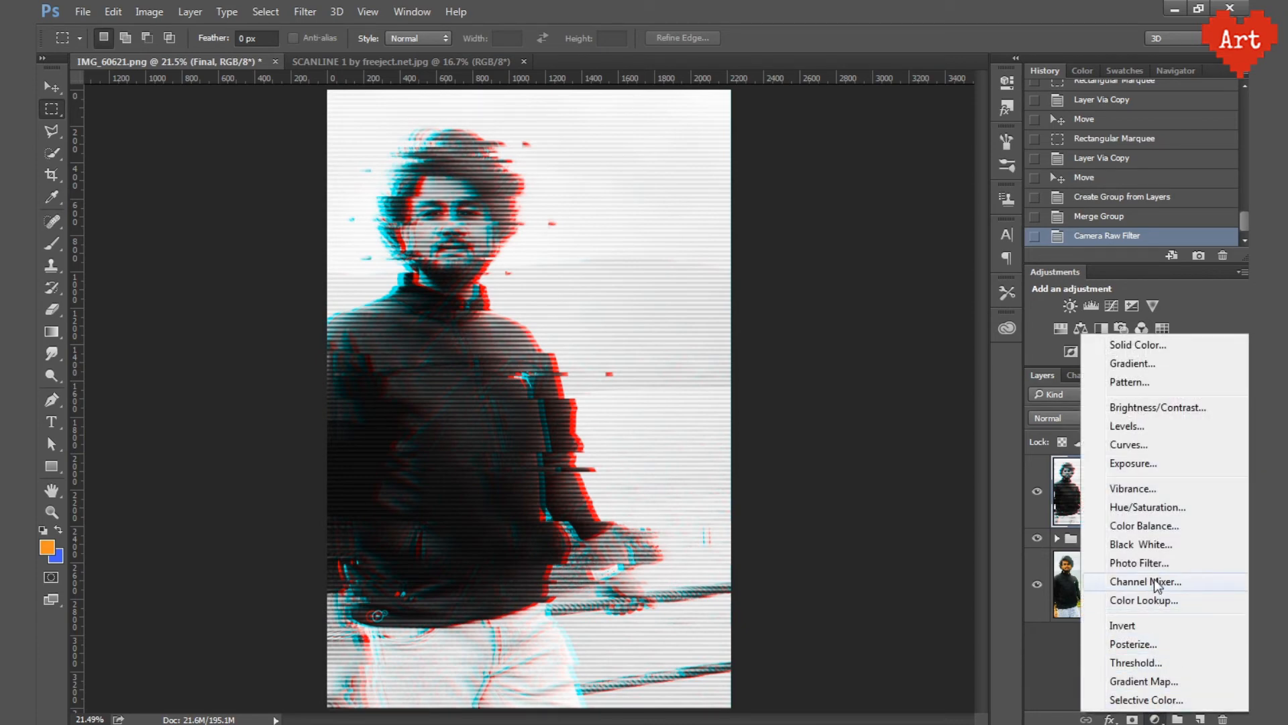
{"action": "left_click", "coordinate": [1138, 365]}
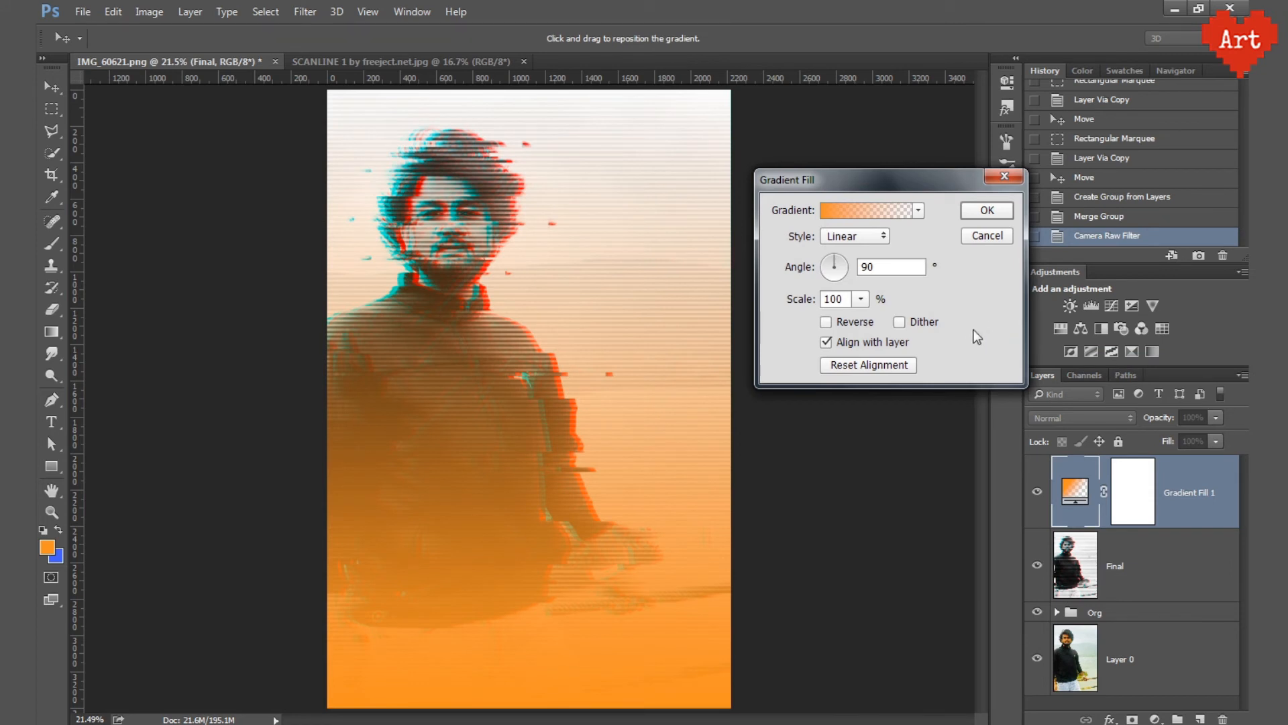
{"action": "left_click", "coordinate": [917, 211]}
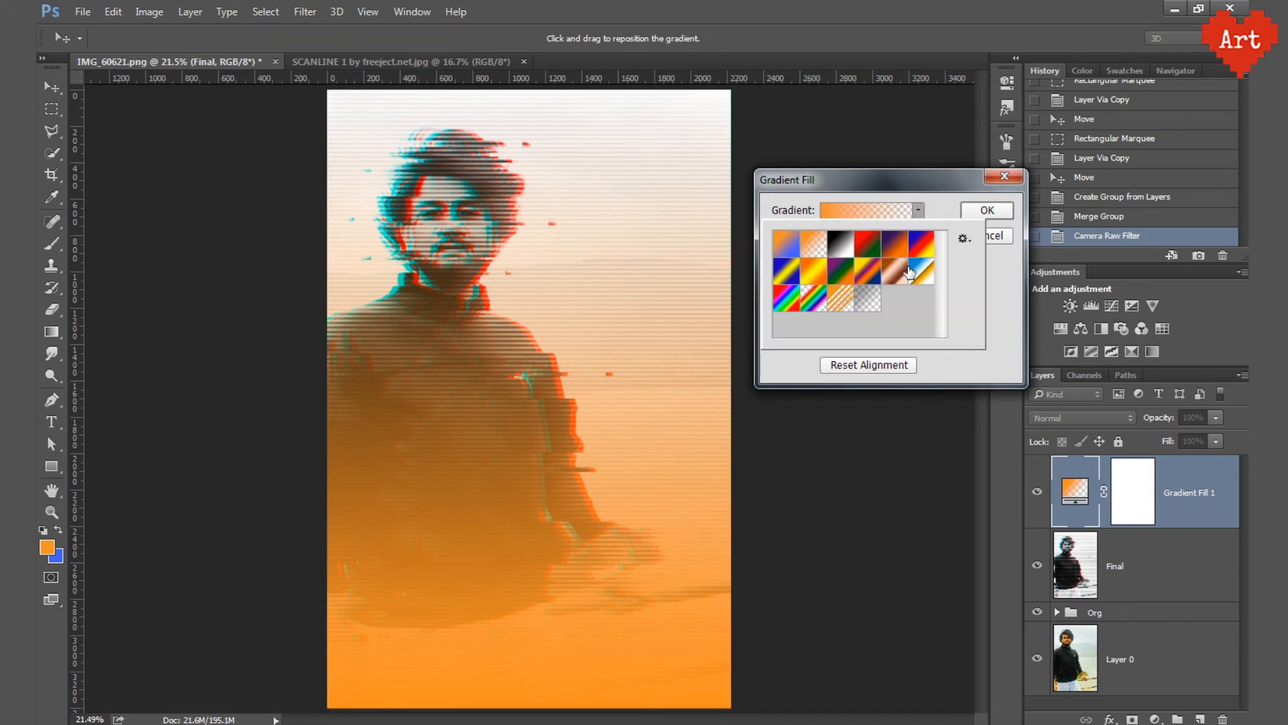
{"action": "left_click", "coordinate": [870, 304]}
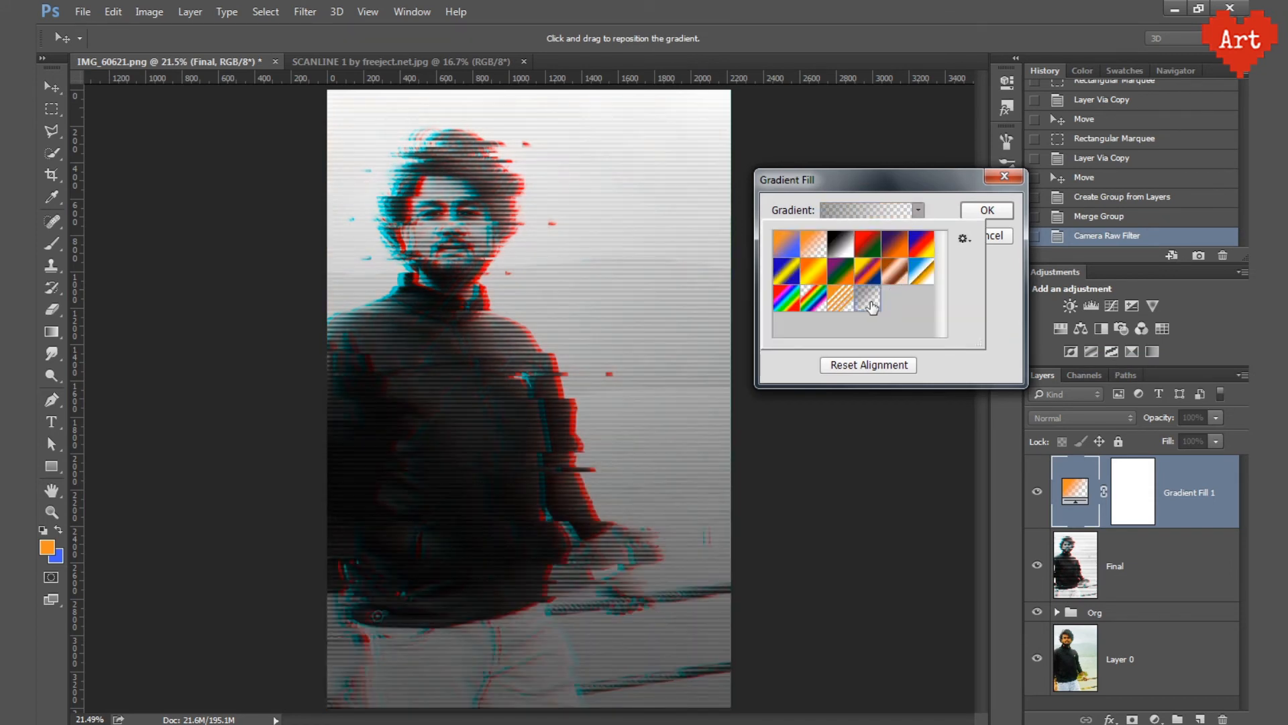
{"action": "left_click", "coordinate": [939, 190]}
{"action": "left_click", "coordinate": [853, 237]}
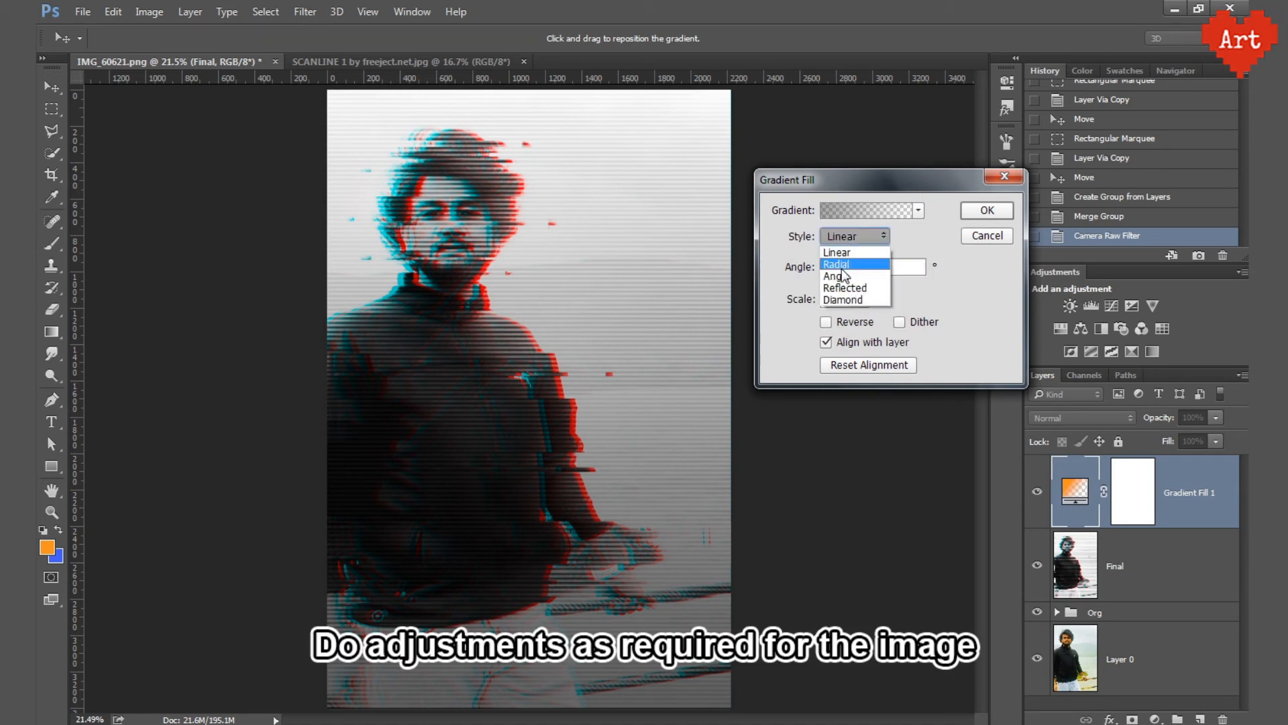
{"action": "left_click", "coordinate": [843, 268]}
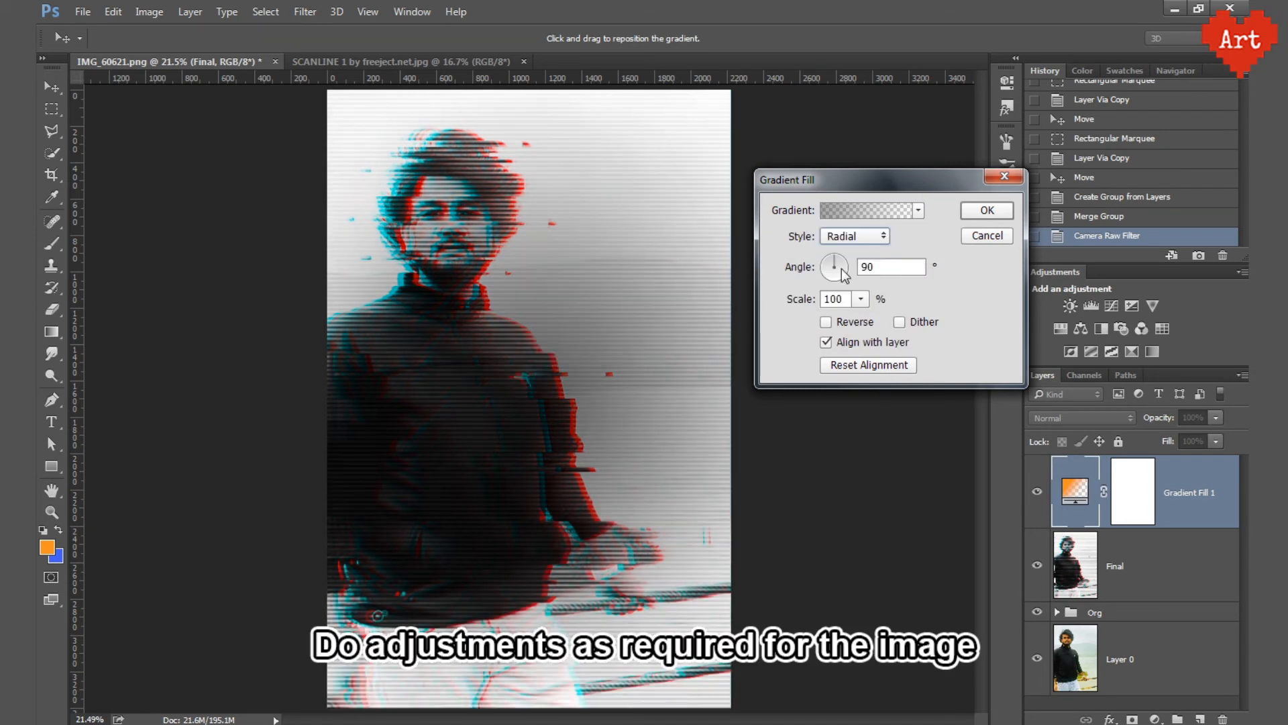
{"action": "left_click", "coordinate": [830, 324]}
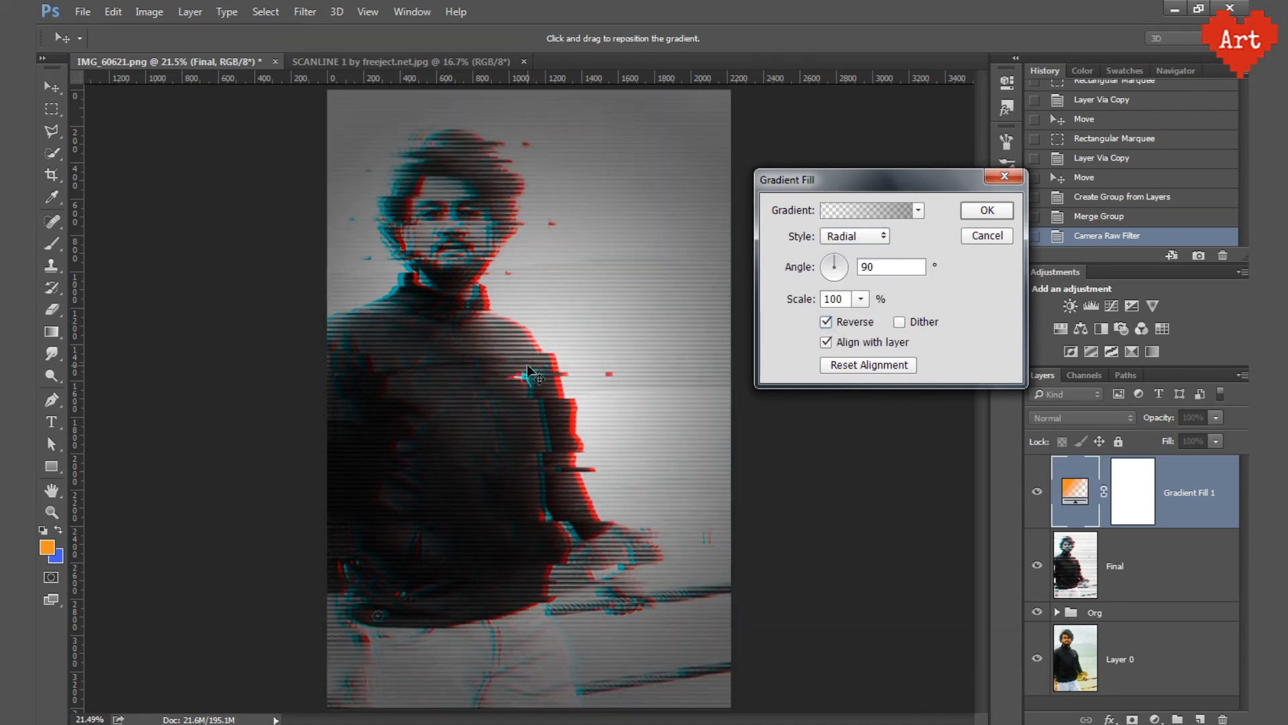
Move the gradient's bright centre up beside the man's neck and apply the fill at 228% scale
{"action": "left_click_drag", "start_coordinate": [528, 370], "coordinate": [479, 268]}
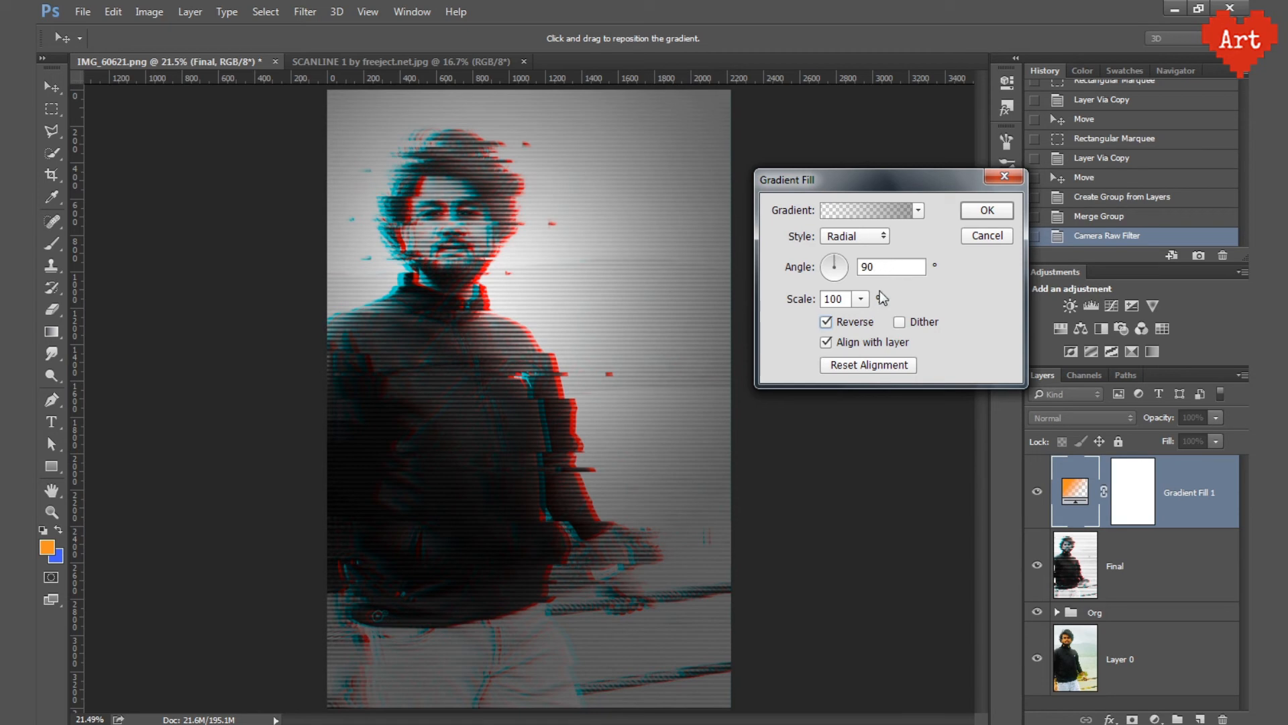
{"action": "left_click", "coordinate": [861, 303]}
{"action": "mouse_move", "coordinate": [865, 321]}
{"action": "left_mouse_down"}
{"action": "mouse_move", "coordinate": [882, 318]}
{"action": "mouse_move", "coordinate": [871, 321]}
{"action": "left_mouse_up"}
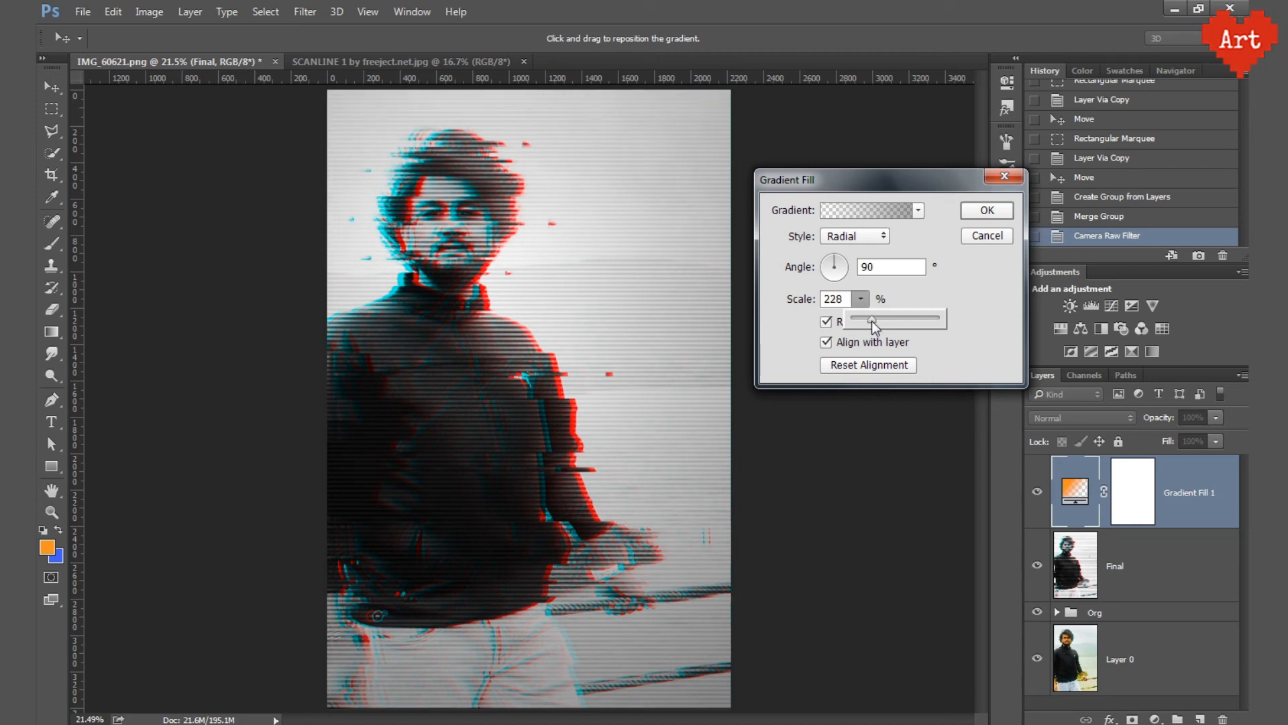
{"action": "left_click", "coordinate": [977, 214]}
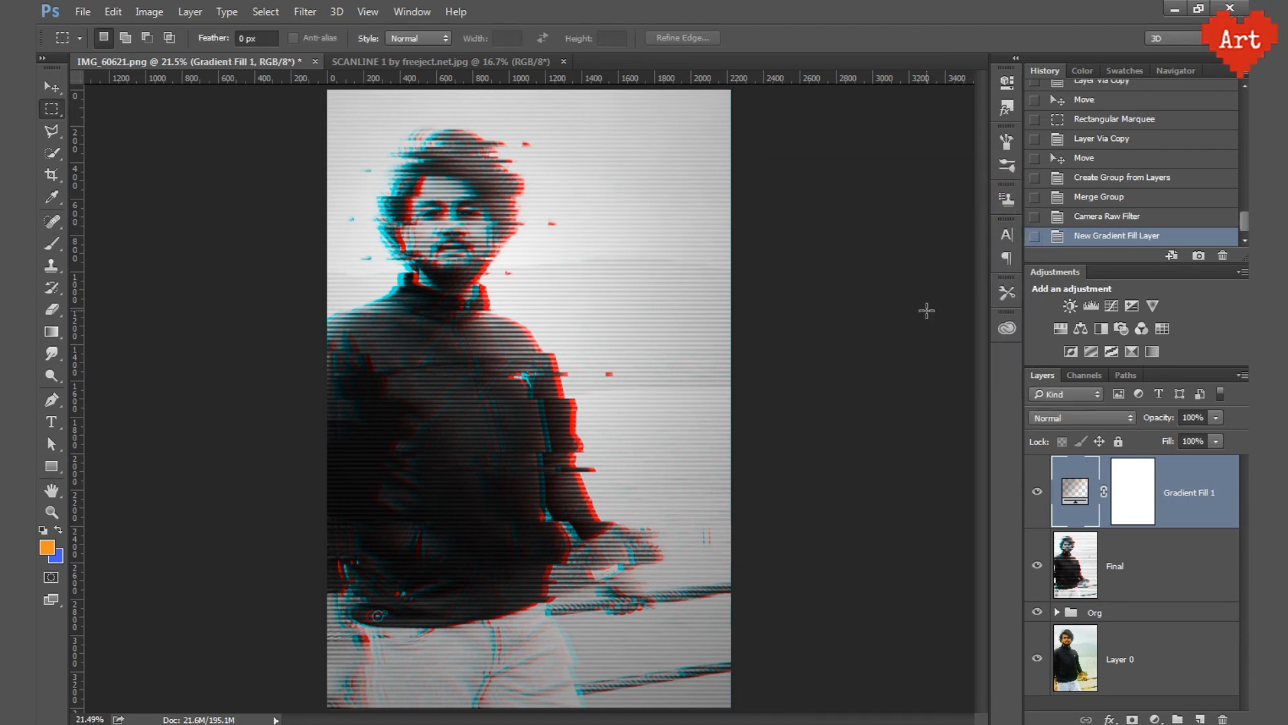
Merge the Final layer and the Gradient Fill 1 layer into one layer
{"action": "left_click", "coordinate": [1154, 581]}
{"action": "left_click", "coordinate": [1191, 495], "text": "shift"}
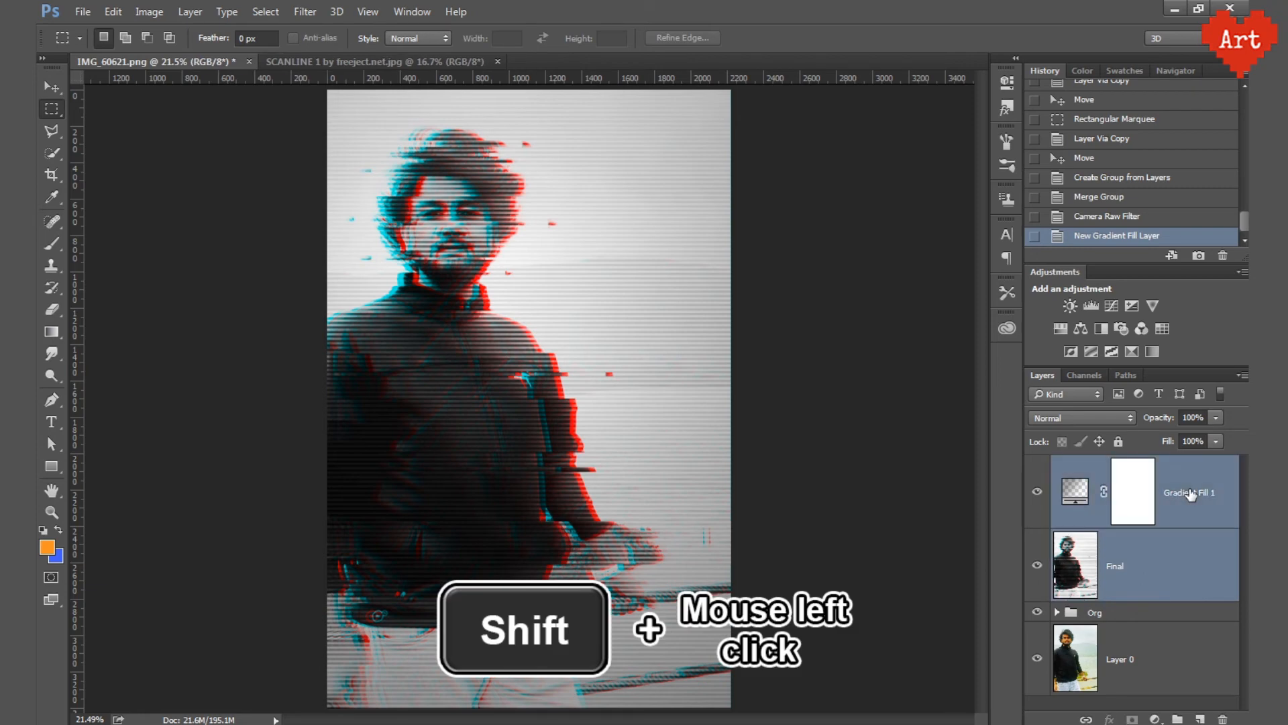
{"action": "right_click", "coordinate": [1206, 481]}
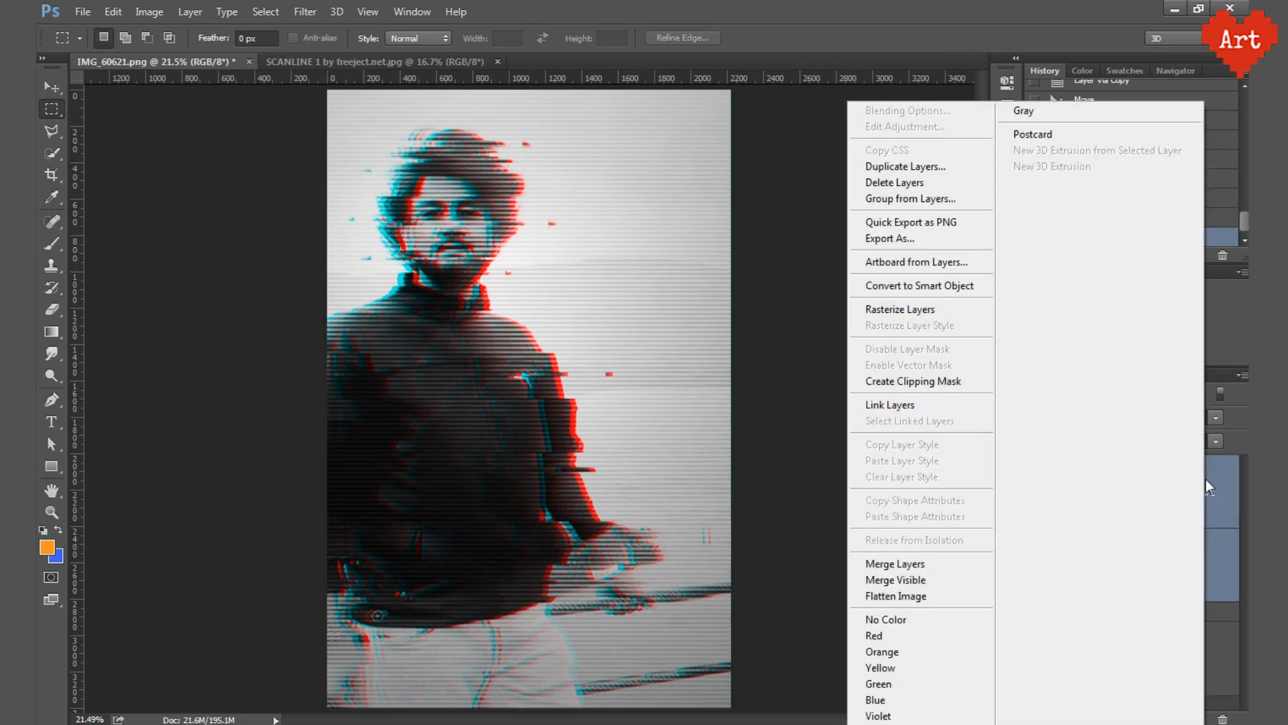
{"action": "left_click", "coordinate": [896, 564]}
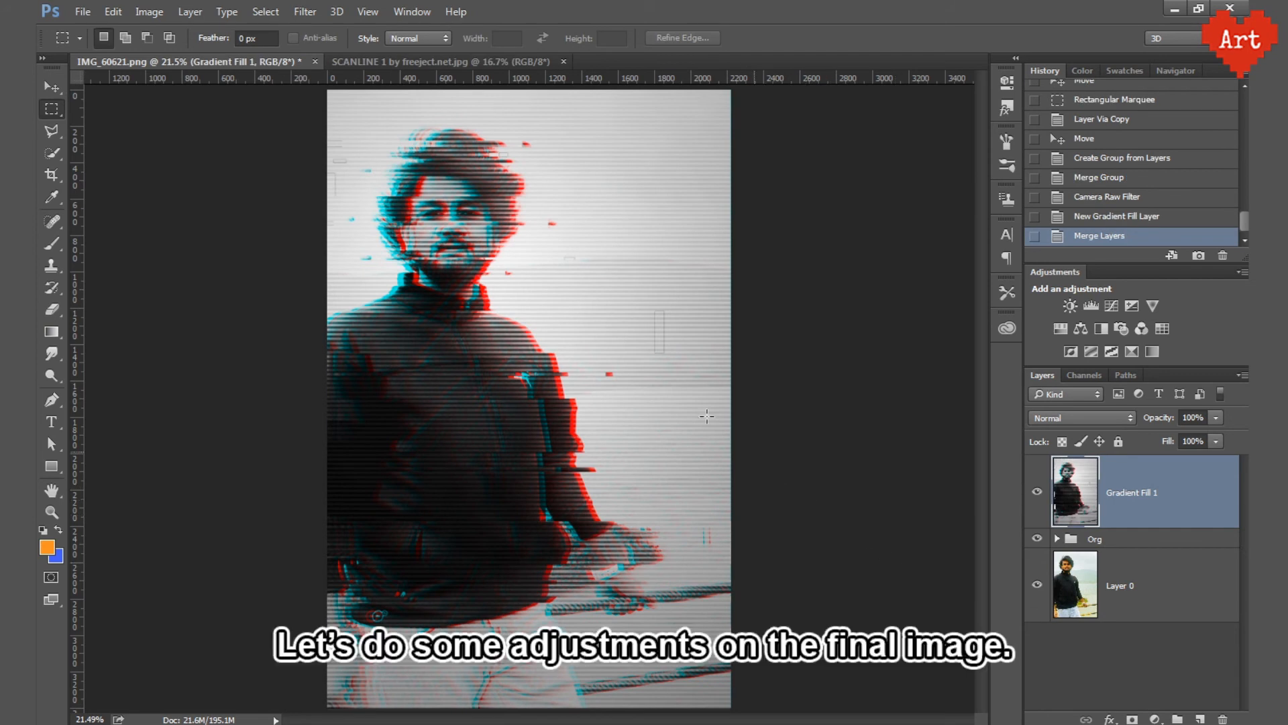
Apply the Camera Raw Filter to the merged layer with Vibrance +13, Saturation +12 and Contrast +5
{"action": "left_click", "coordinate": [306, 12]}
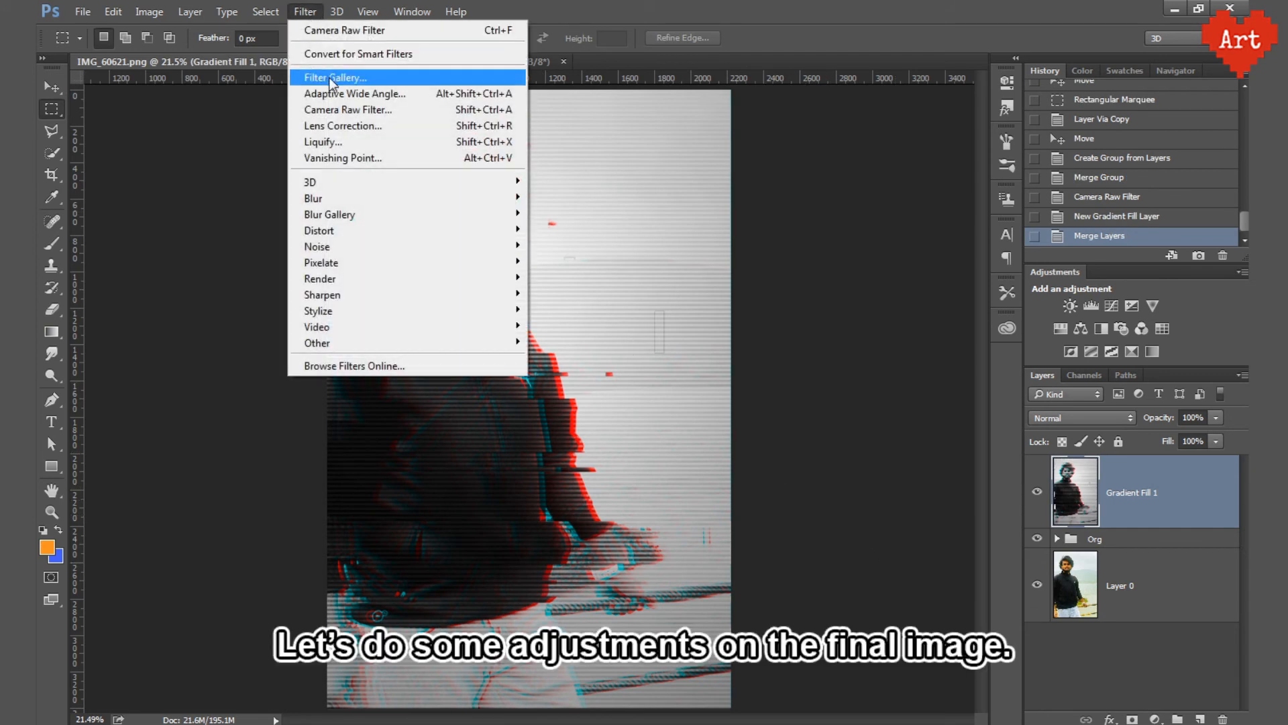
{"action": "left_click", "coordinate": [335, 111]}
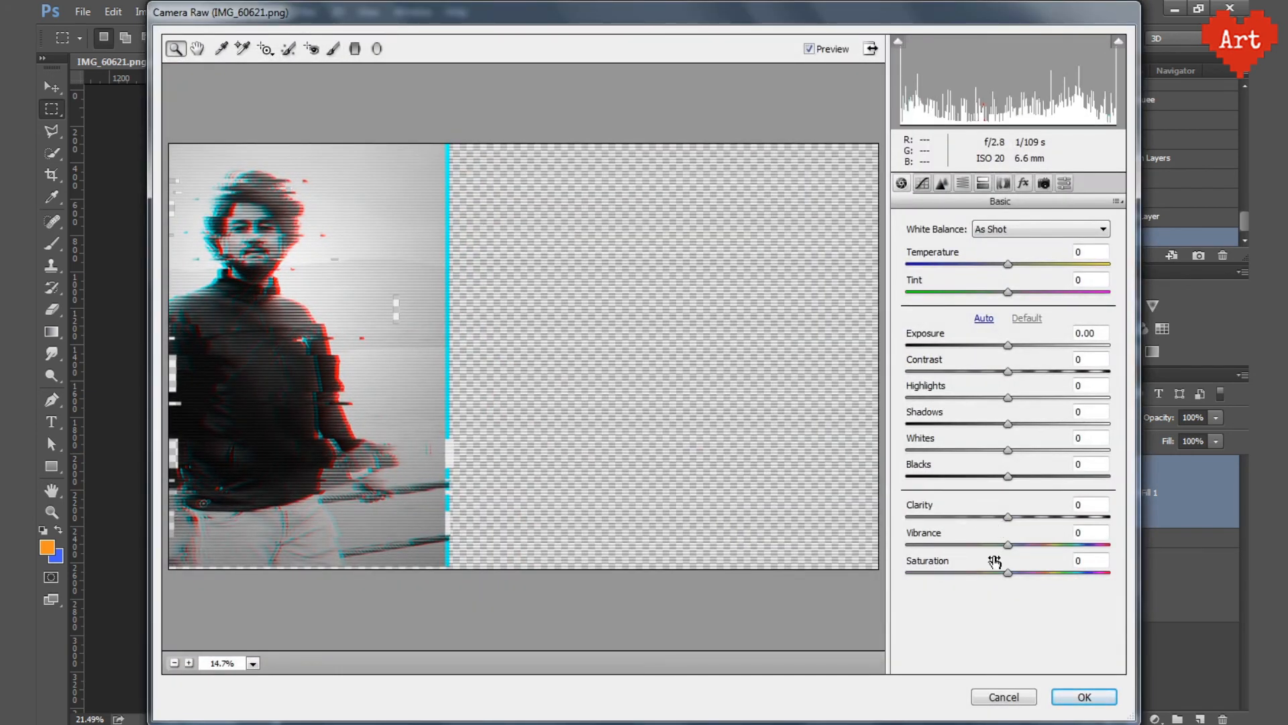
{"action": "left_click_drag", "start_coordinate": [1007, 545], "coordinate": [1020, 573]}
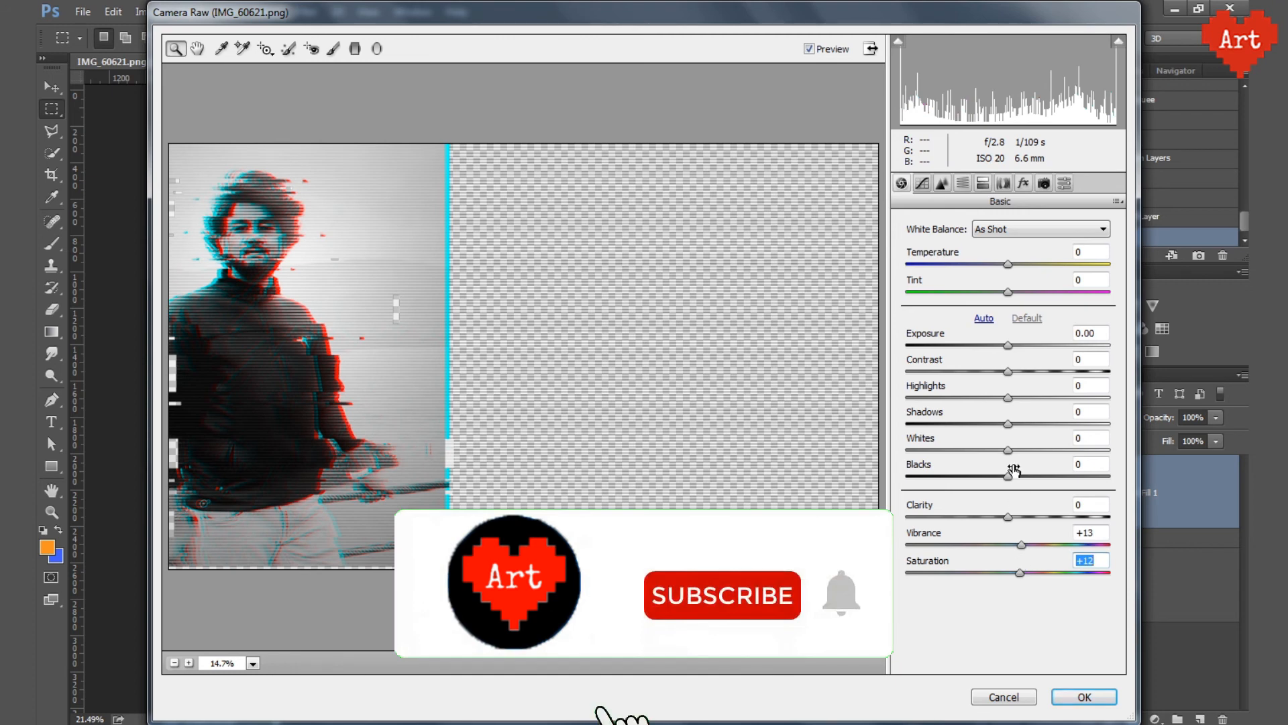
{"action": "left_click_drag", "start_coordinate": [1008, 371], "coordinate": [1013, 371]}
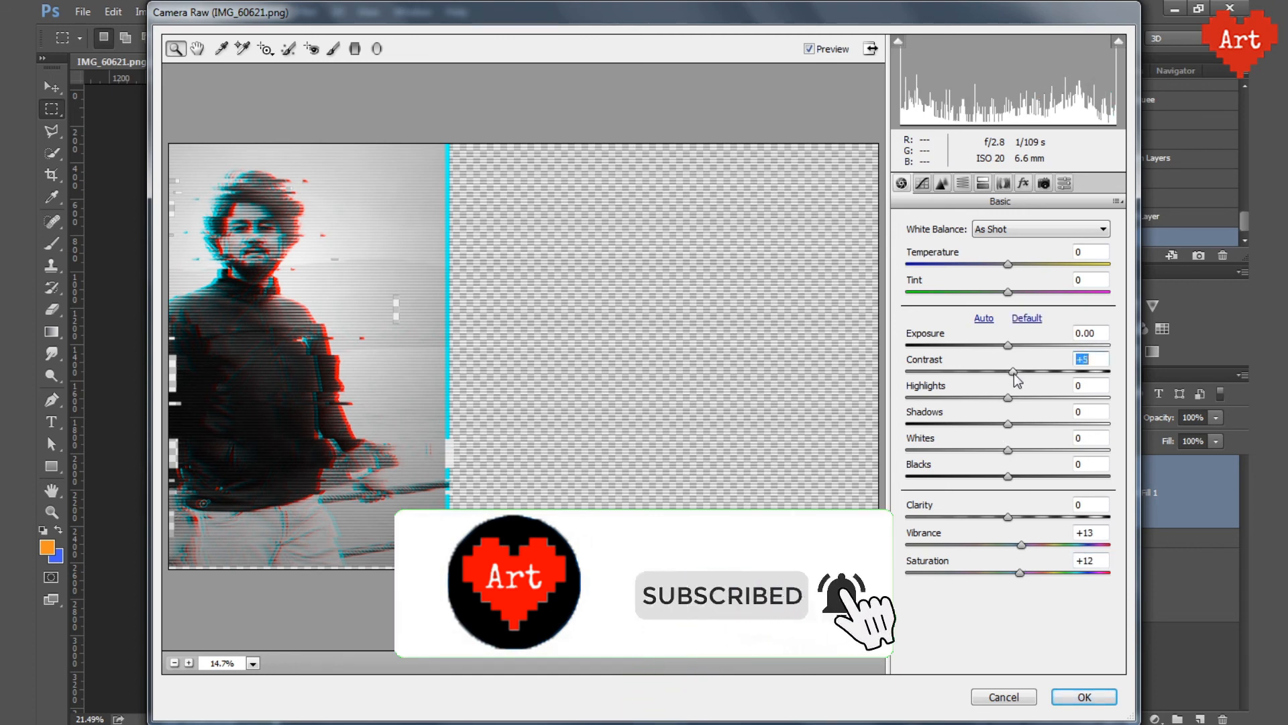
{"action": "left_click", "coordinate": [245, 258]}
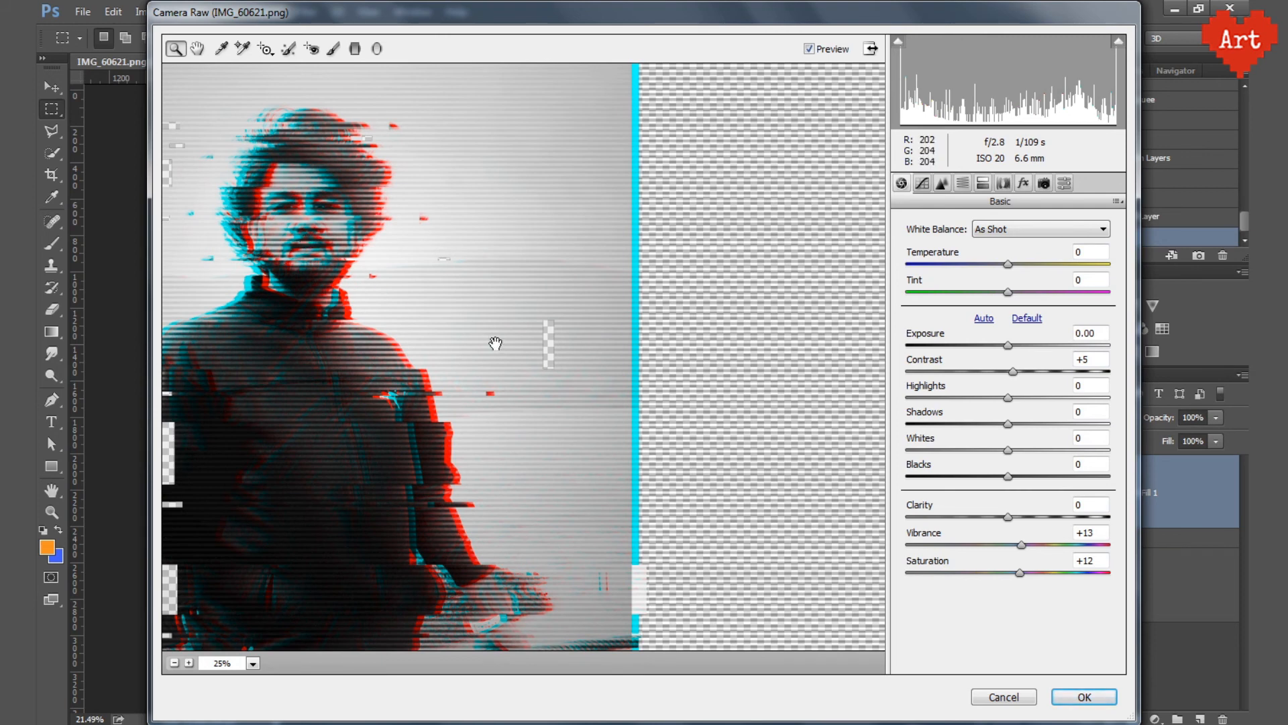
{"action": "left_click", "coordinate": [1082, 697]}
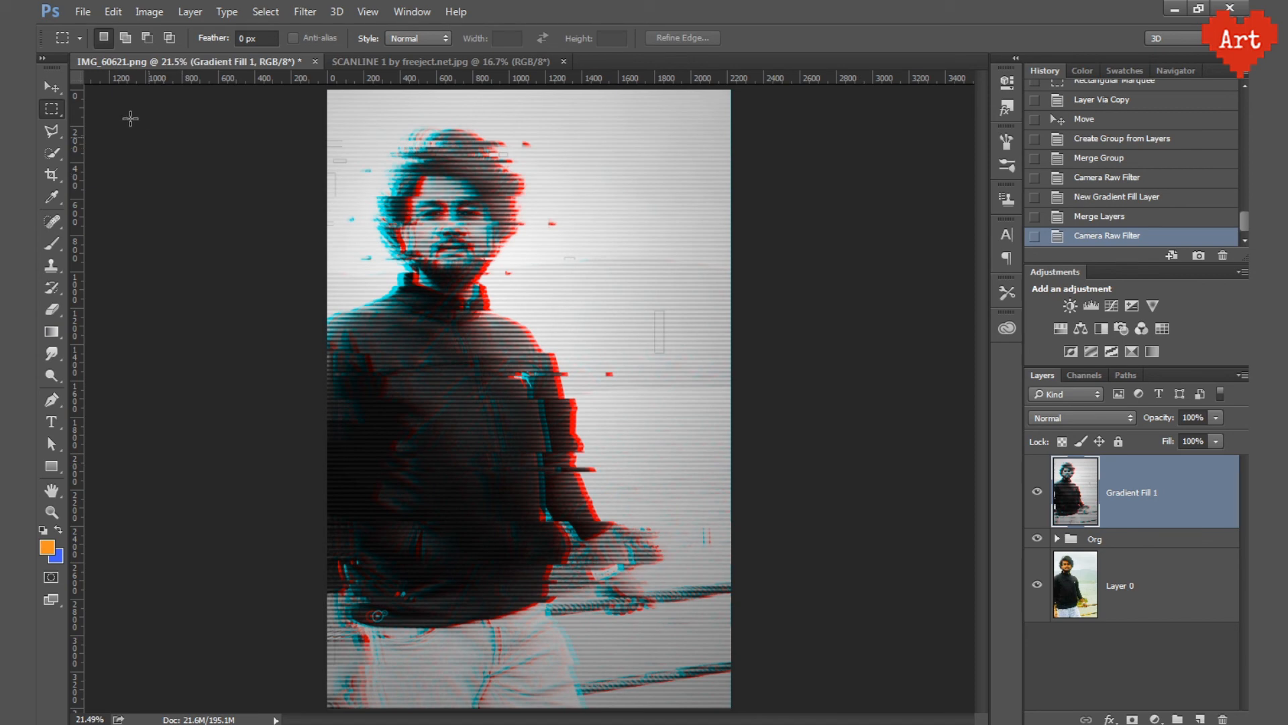
Save the image as a PNG file named Final in the Images folder, accepting the PNG options
{"action": "left_click", "coordinate": [86, 15]}
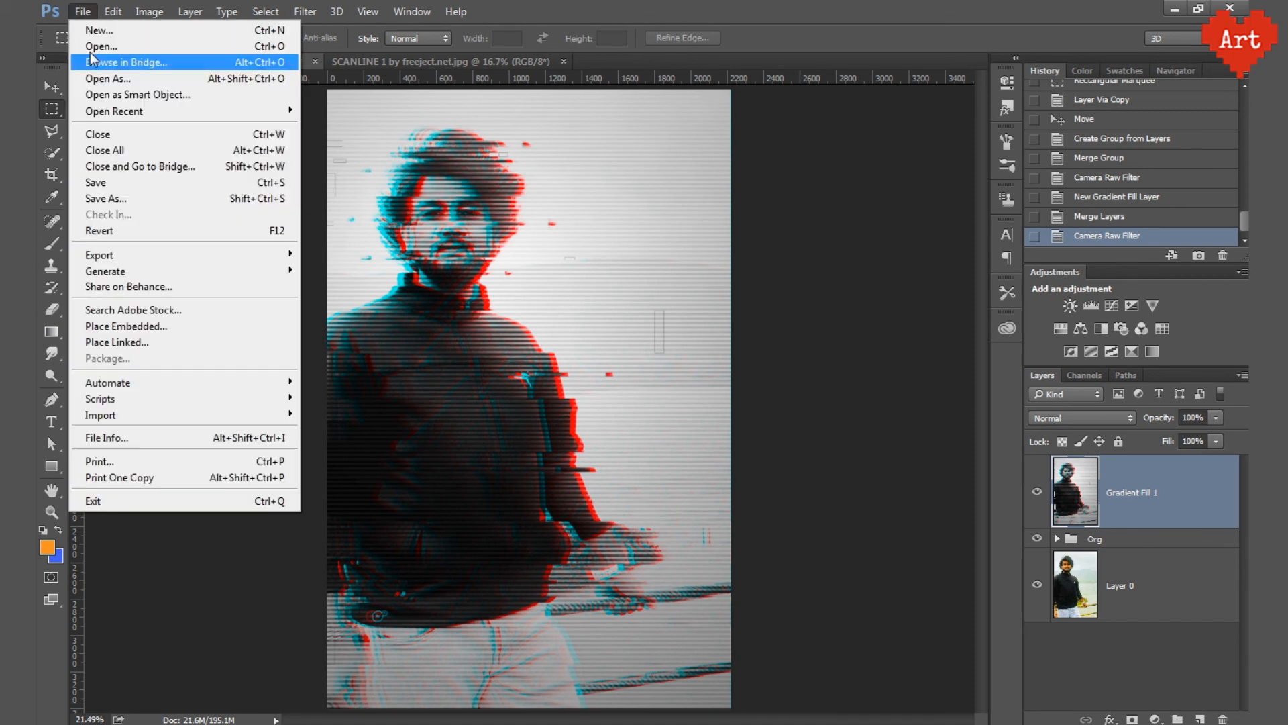
{"action": "left_click", "coordinate": [102, 195]}
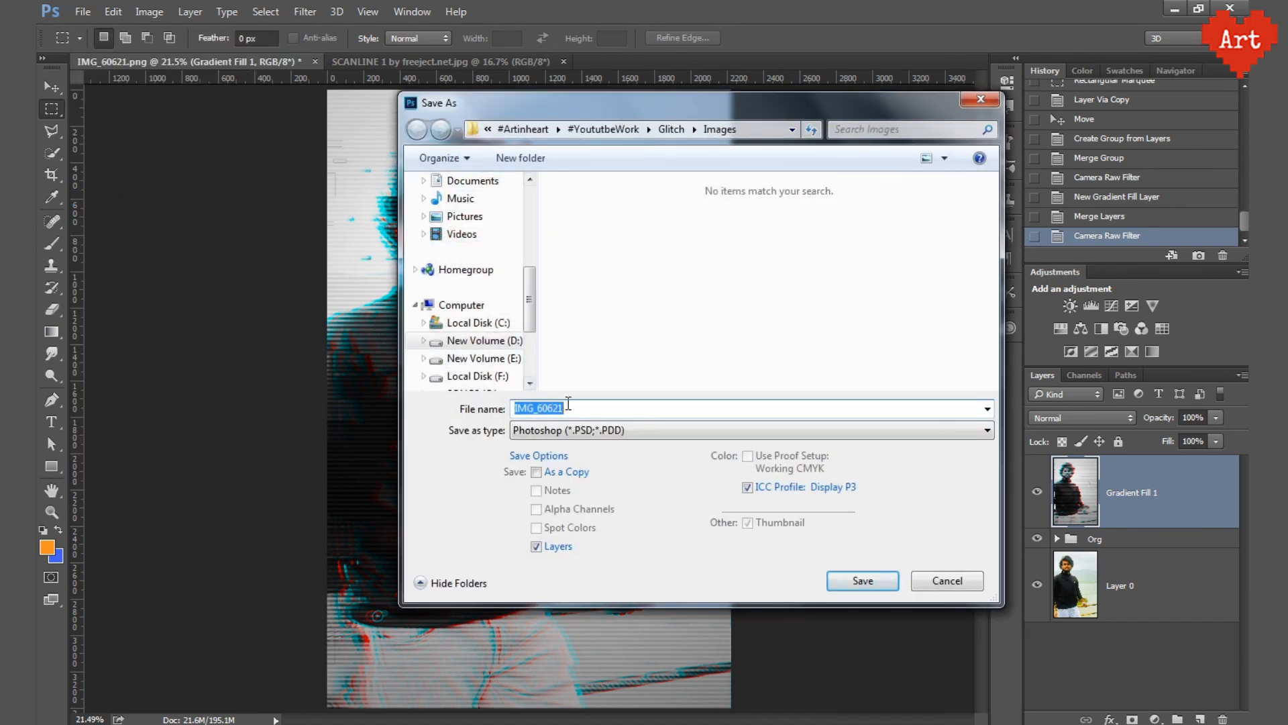
{"action": "type", "text": "Final"}
{"action": "left_click", "coordinate": [644, 433]}
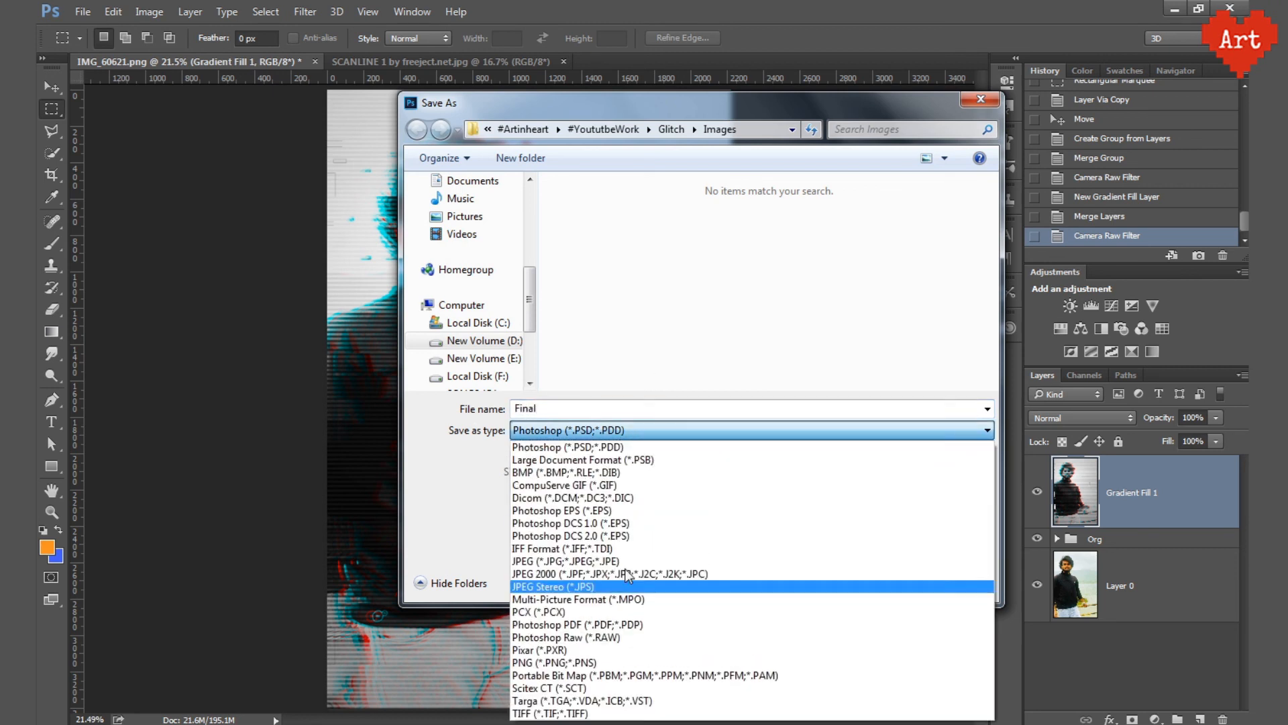
{"action": "left_click", "coordinate": [557, 665]}
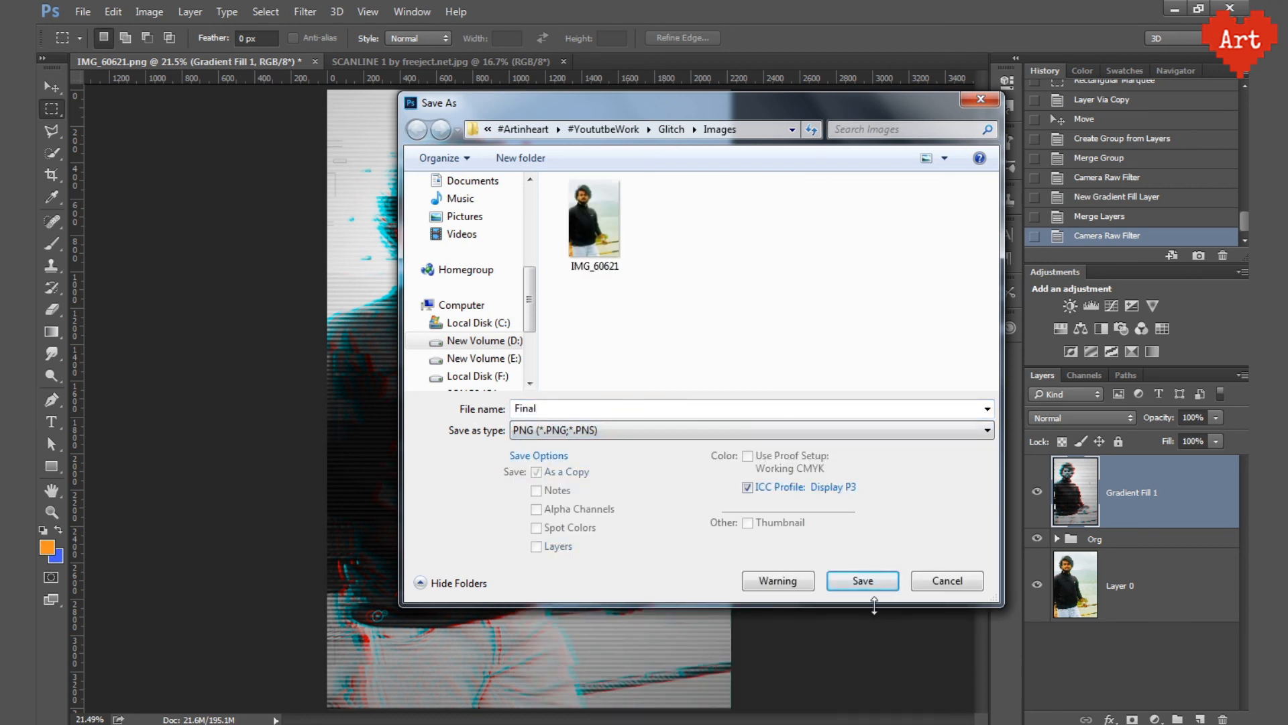
{"action": "left_click", "coordinate": [866, 582]}
{"action": "left_click", "coordinate": [691, 230]}
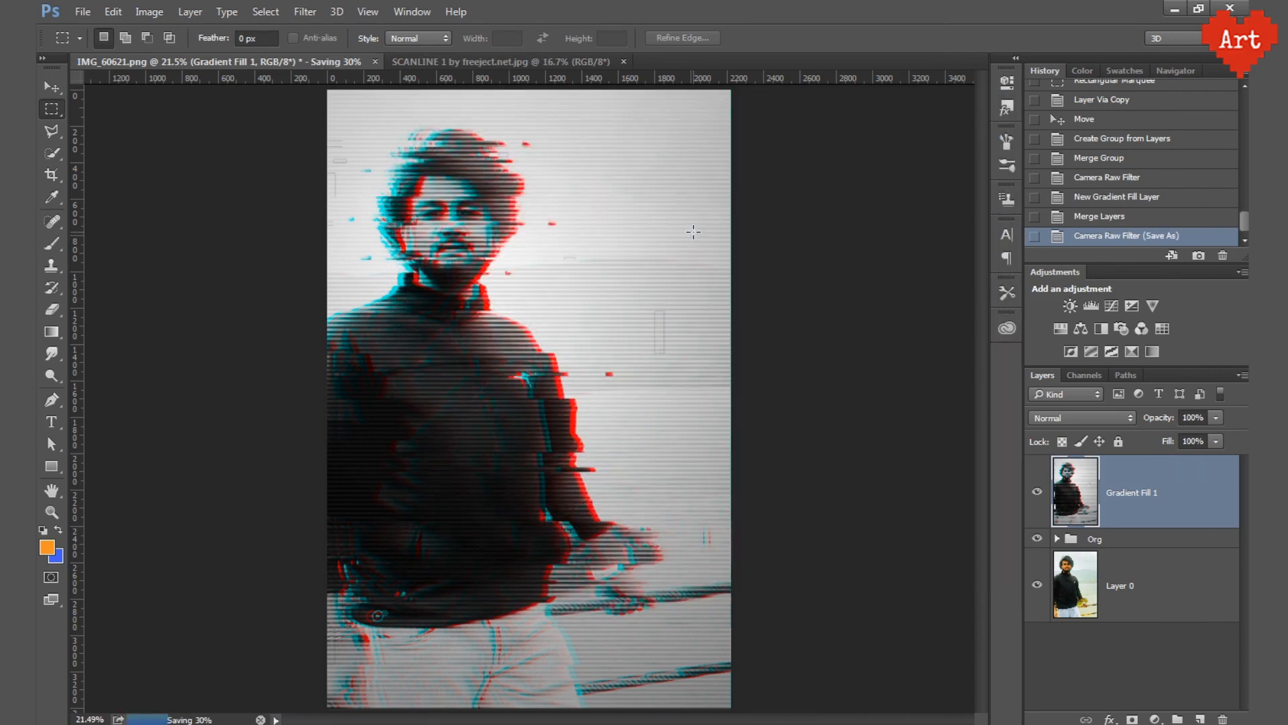